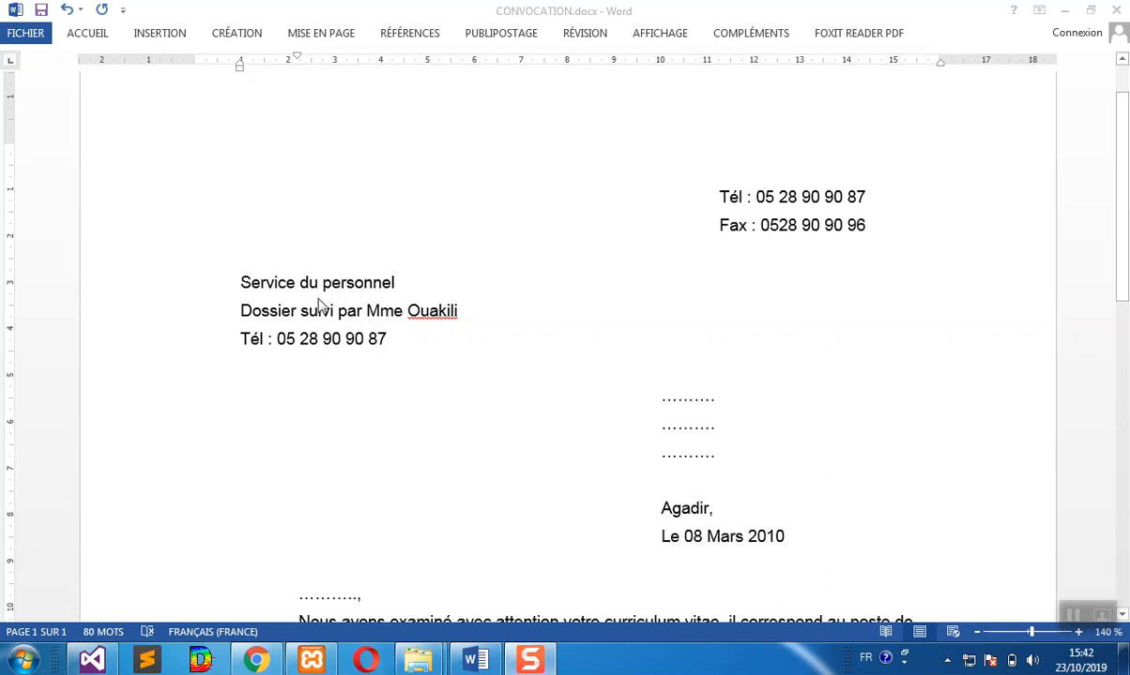
- Start the step-by-step mail merge wizard for letters, using the current document as the base, and proceed to recipient selection
click(505, 36)
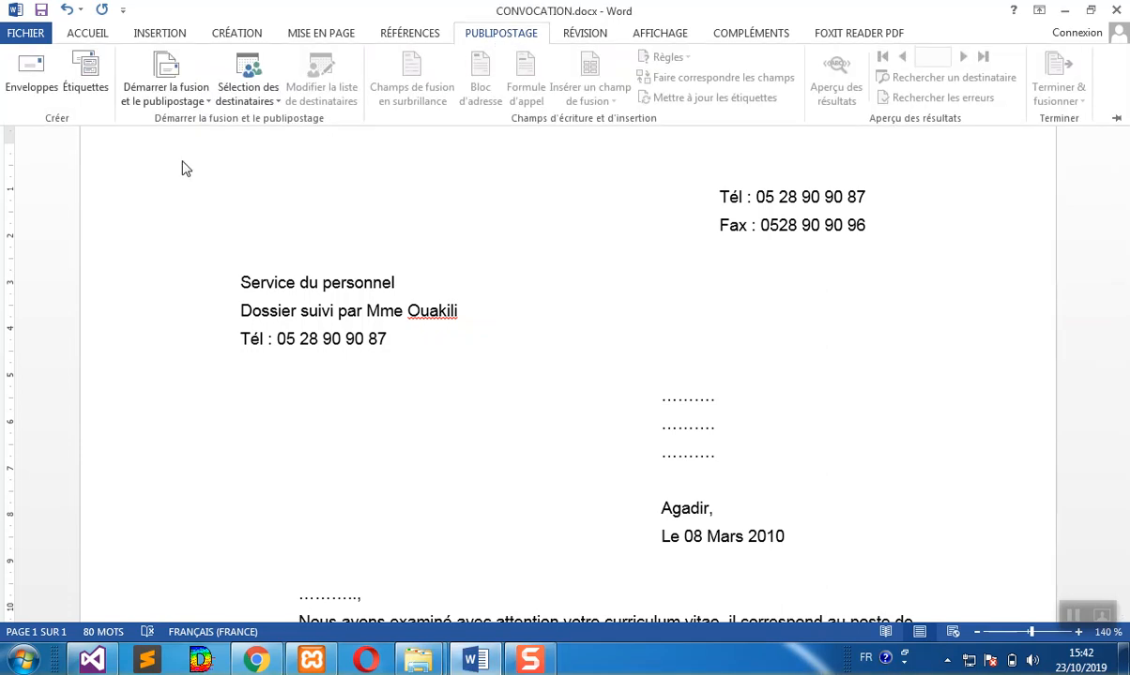
click(207, 101)
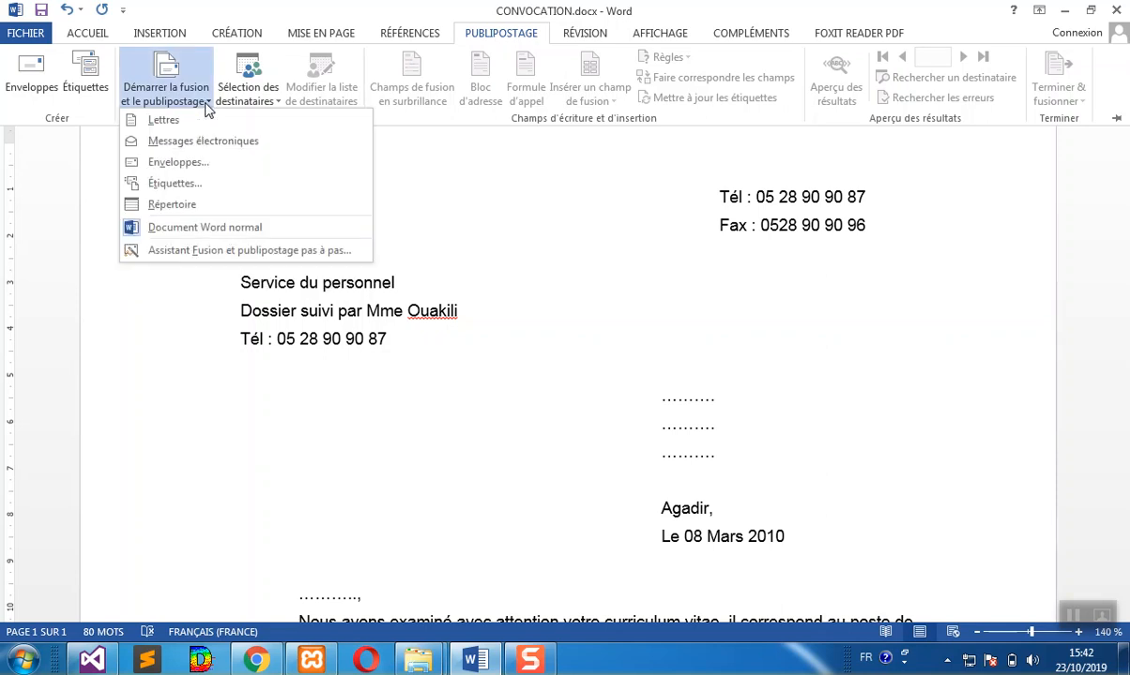
click(179, 252)
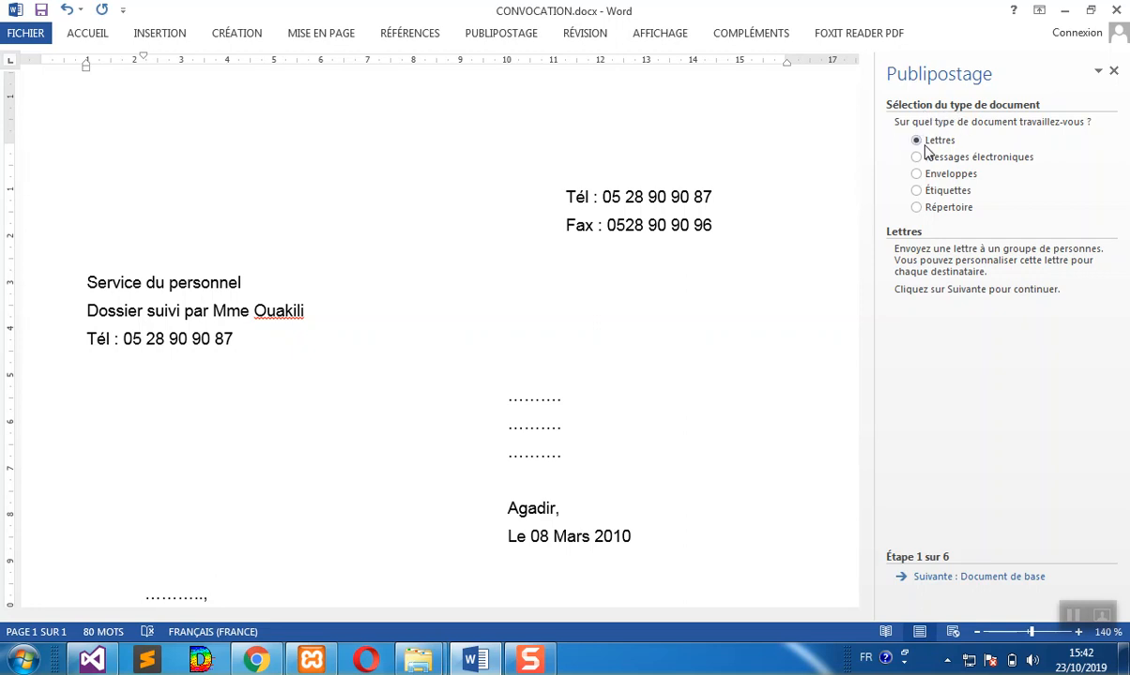
click(934, 578)
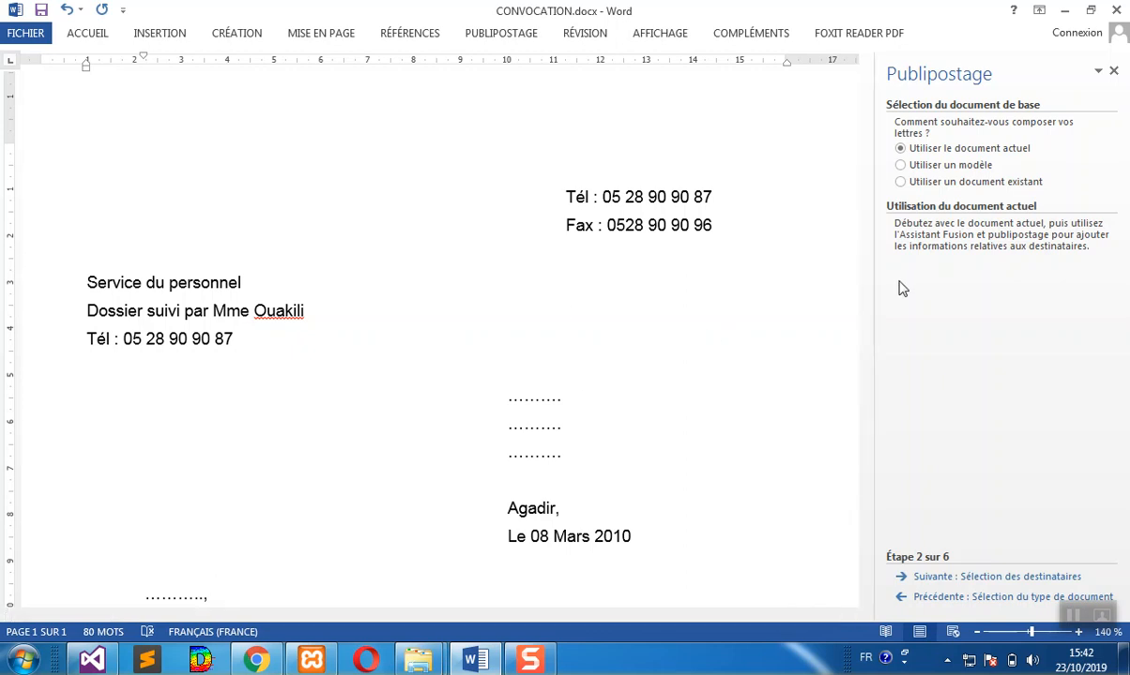
click(934, 578)
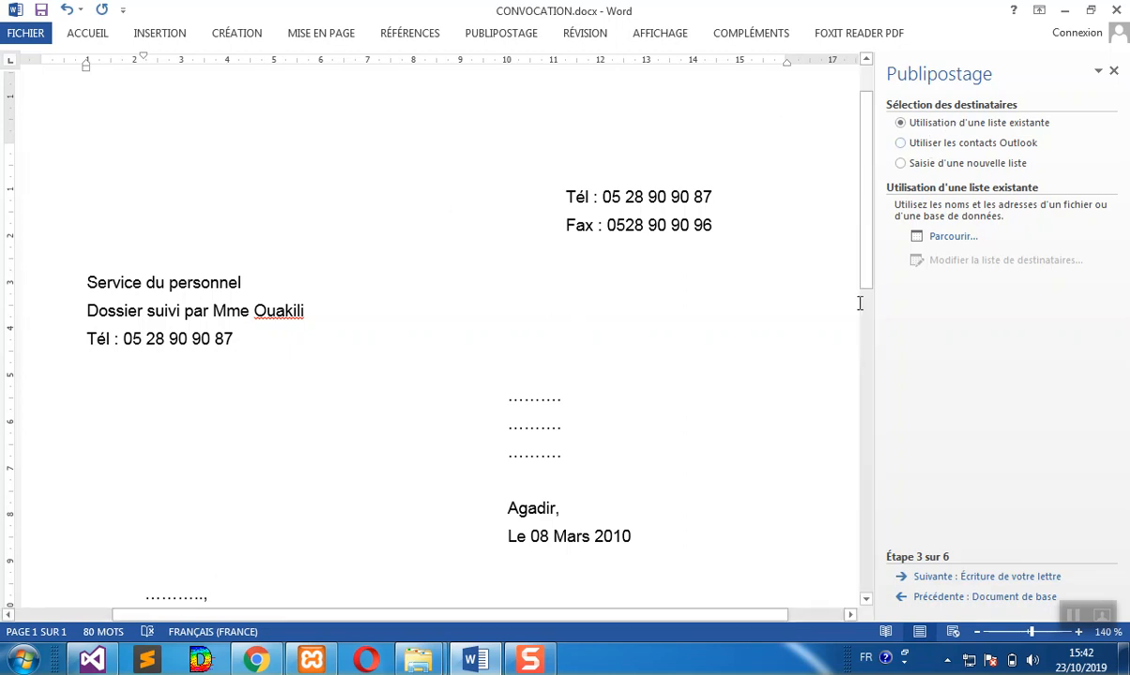
- Load Liste des données.docx from the desktop's TP PUBLIPOSTAGE folder as the existing recipient list and accept all its recipients
click(957, 238)
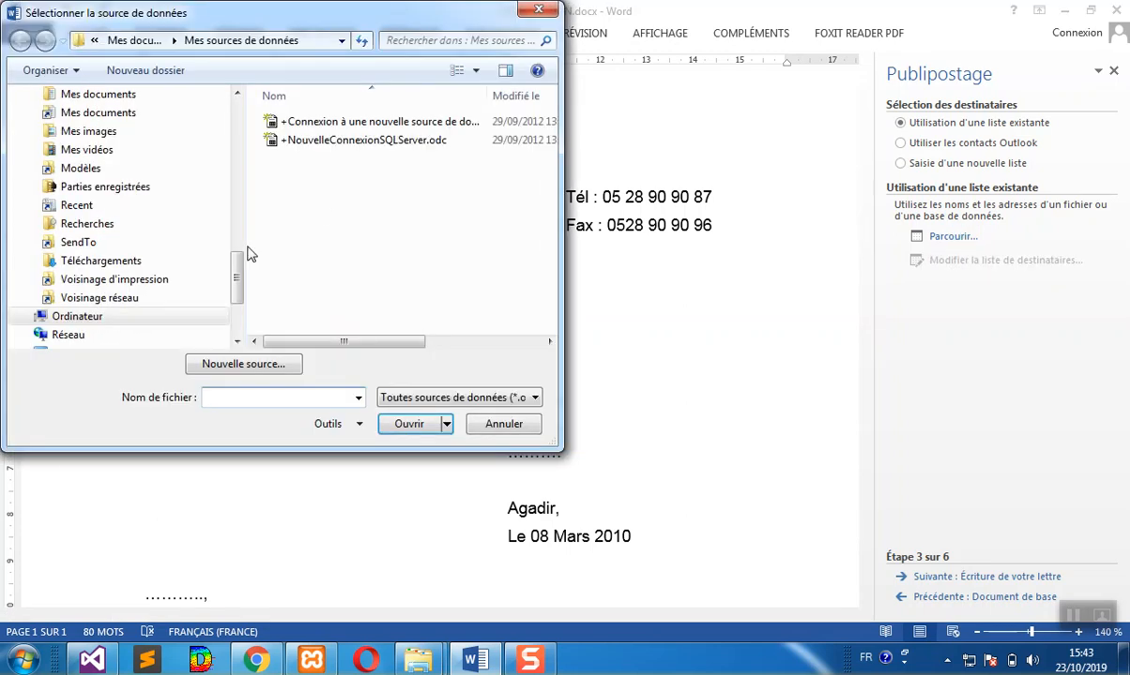
click(238, 294)
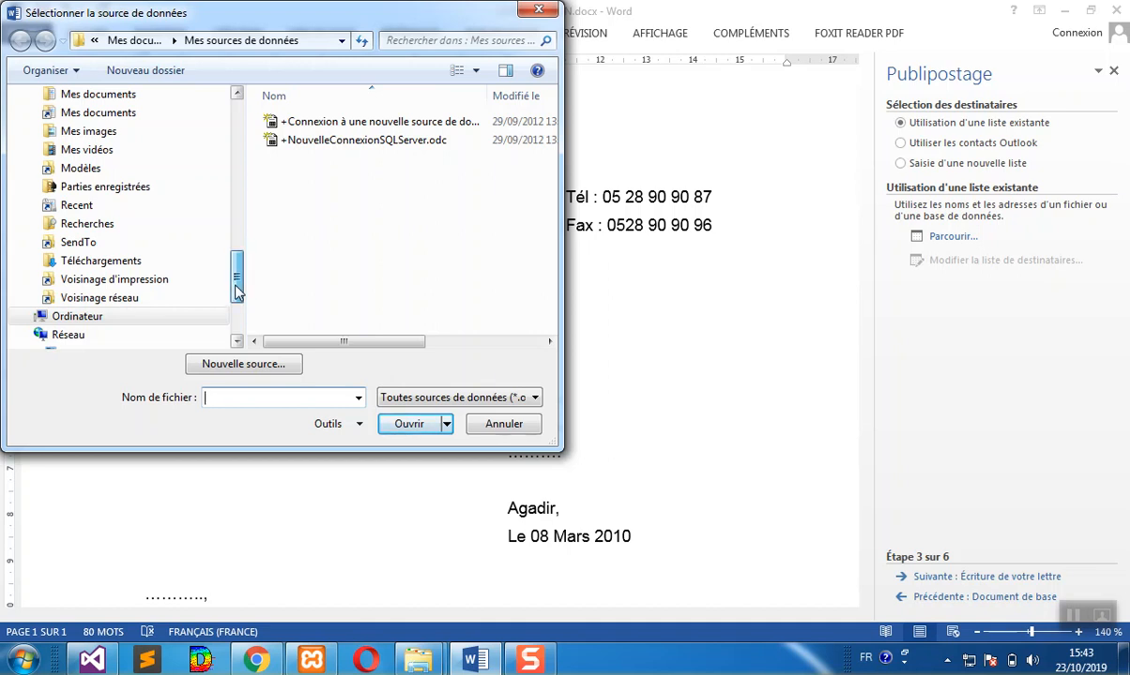
drag(237, 288, 236, 150)
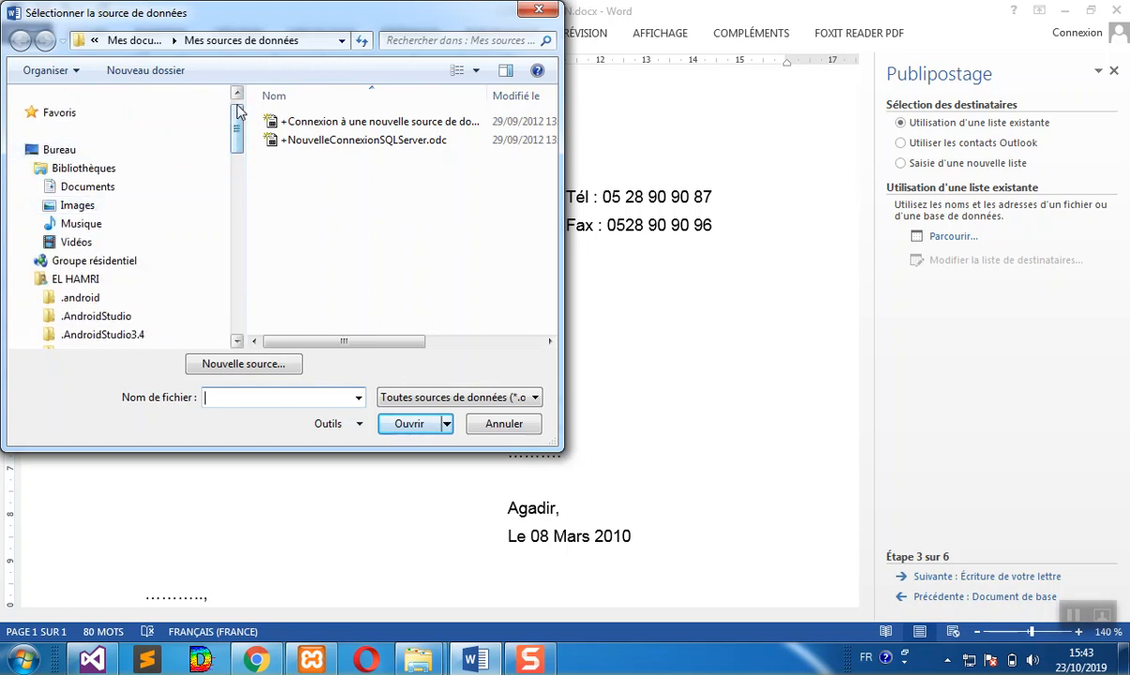
drag(238, 111, 238, 99)
click(71, 182)
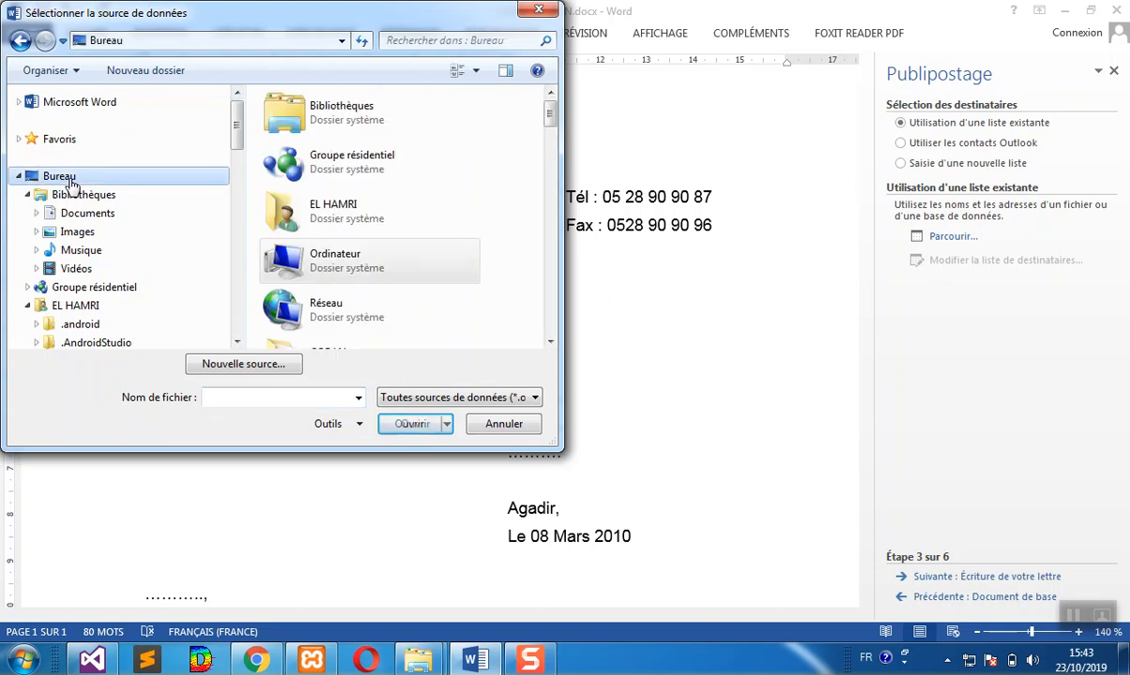
click(354, 182)
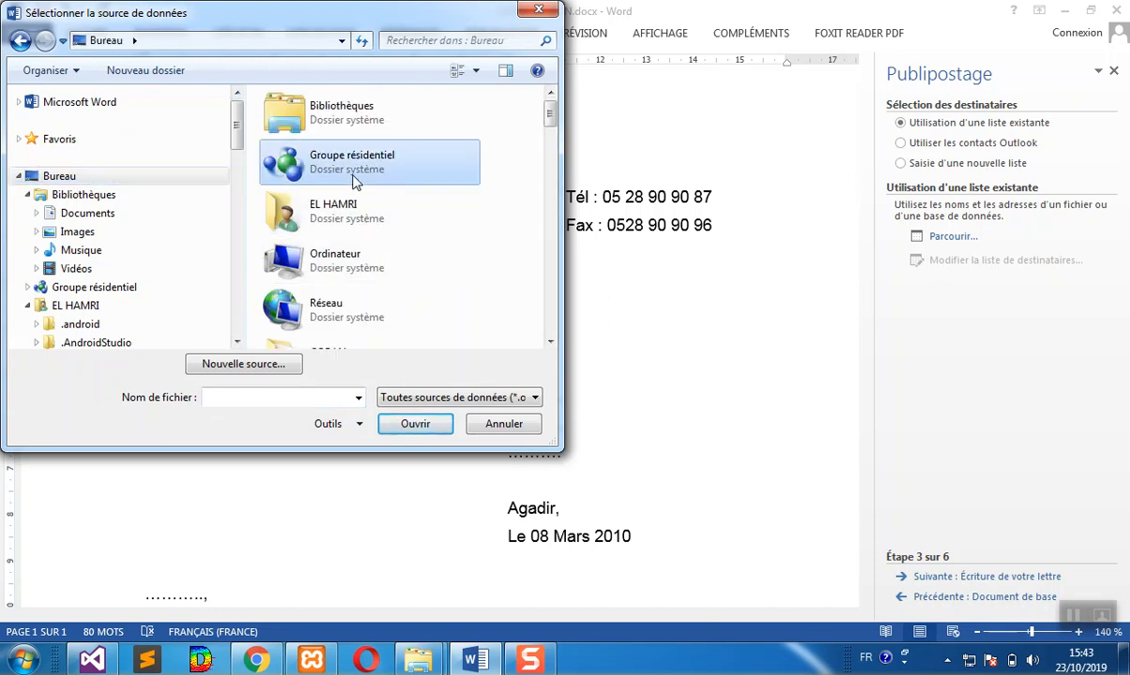
scroll(355, 182, down, 5)
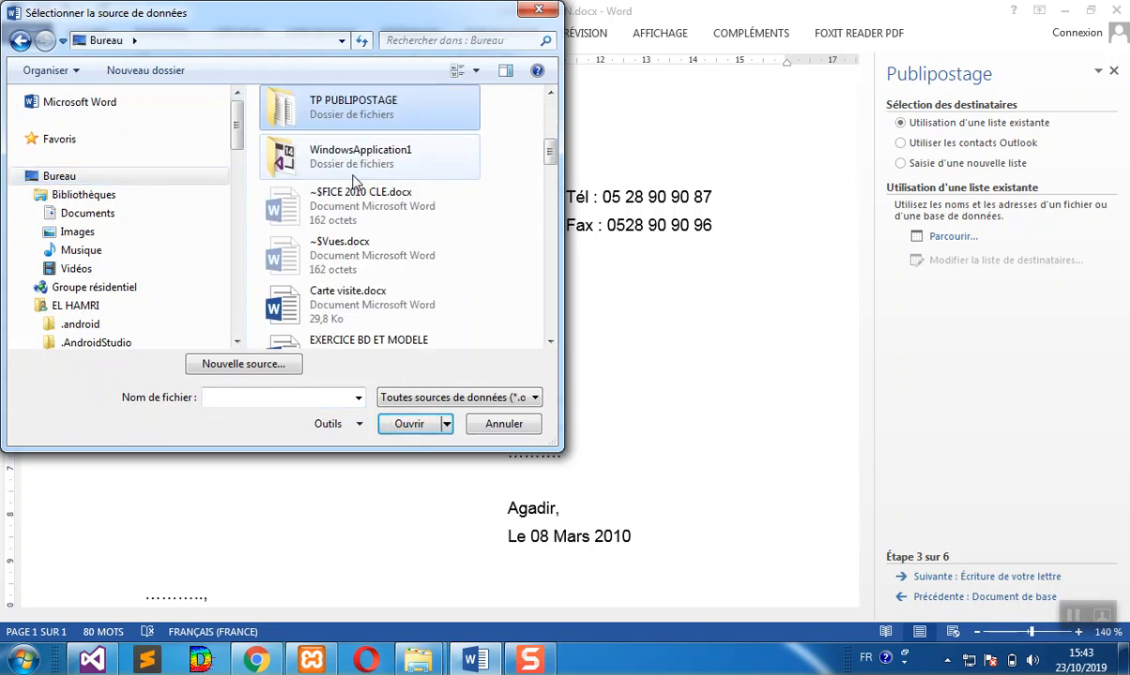
double_click(390, 119)
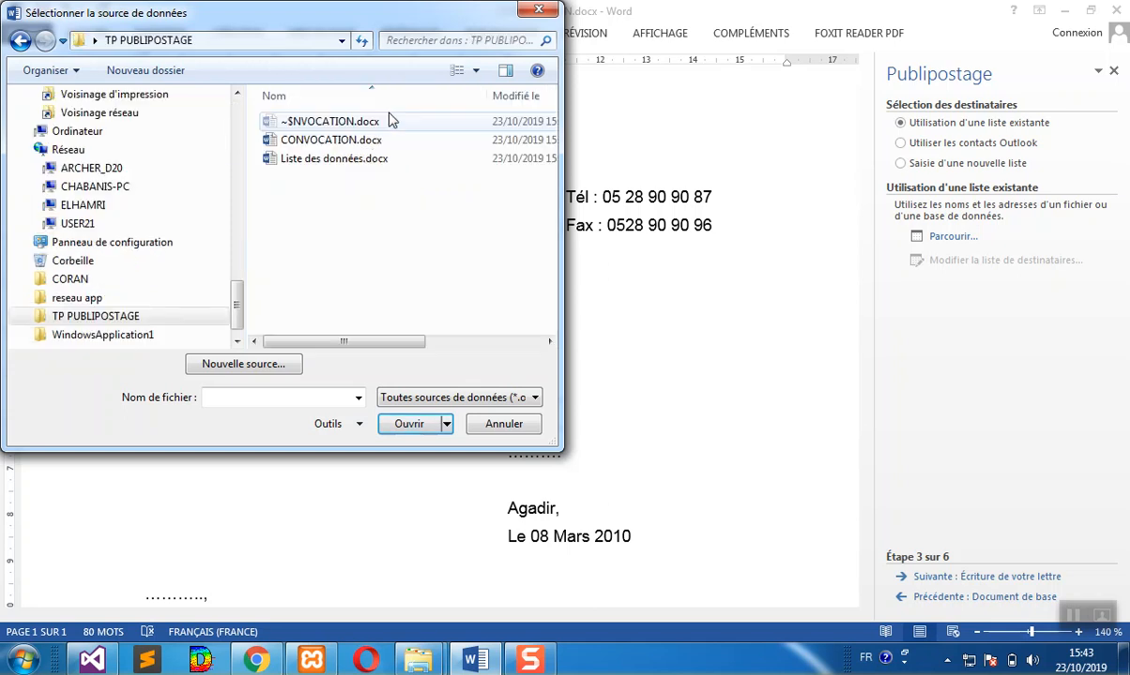
click(293, 165)
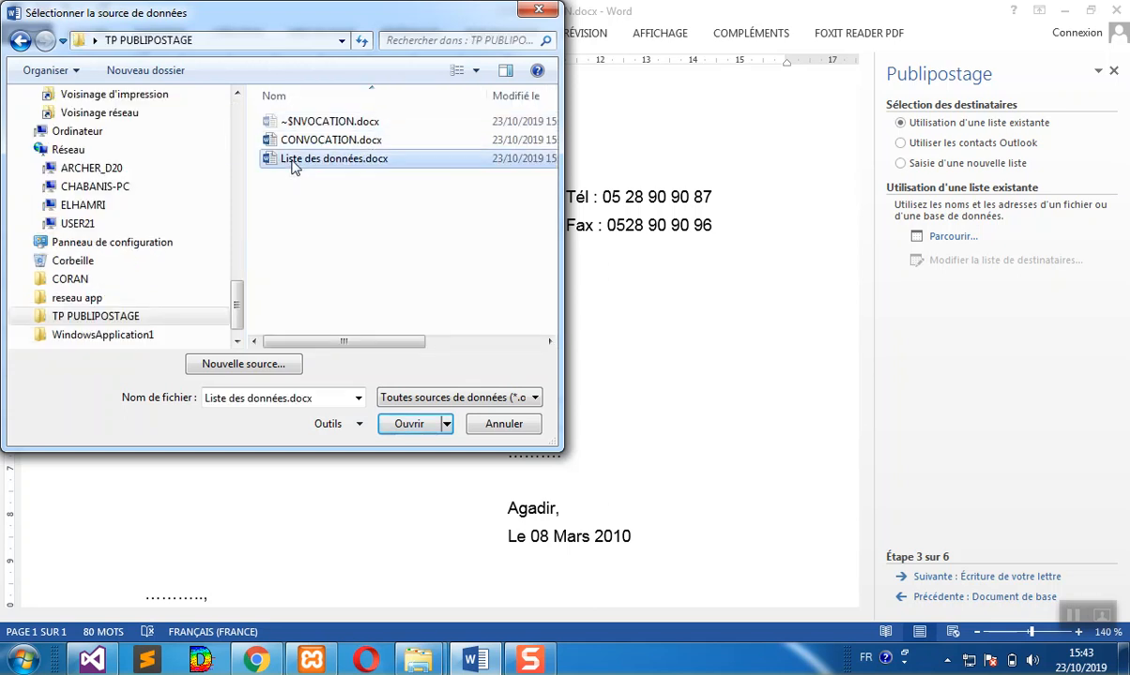
click(410, 423)
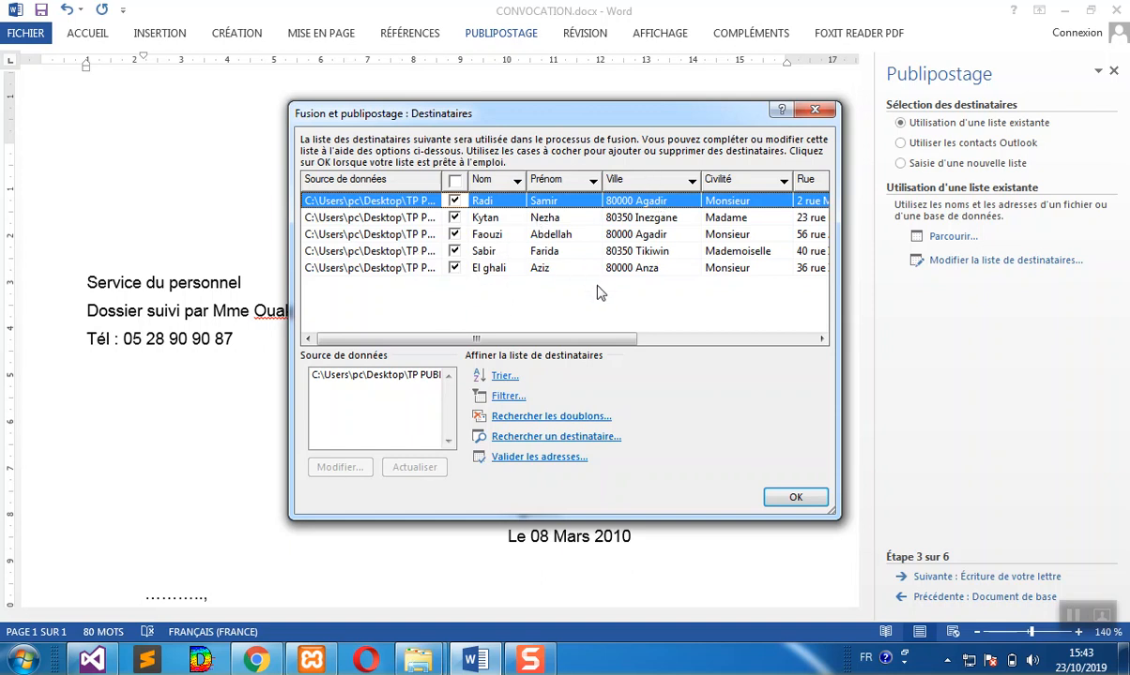
click(795, 498)
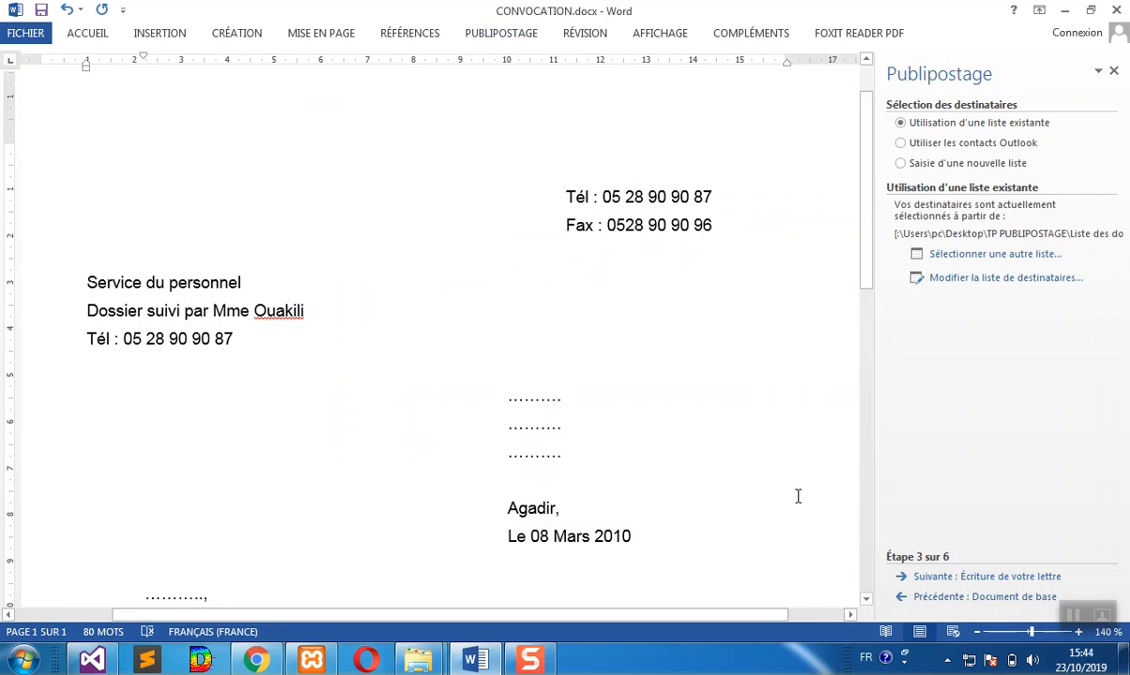
- Replace the first dotted line of the recipient address block with the Civilité merge field
scroll(866, 83, up, 1)
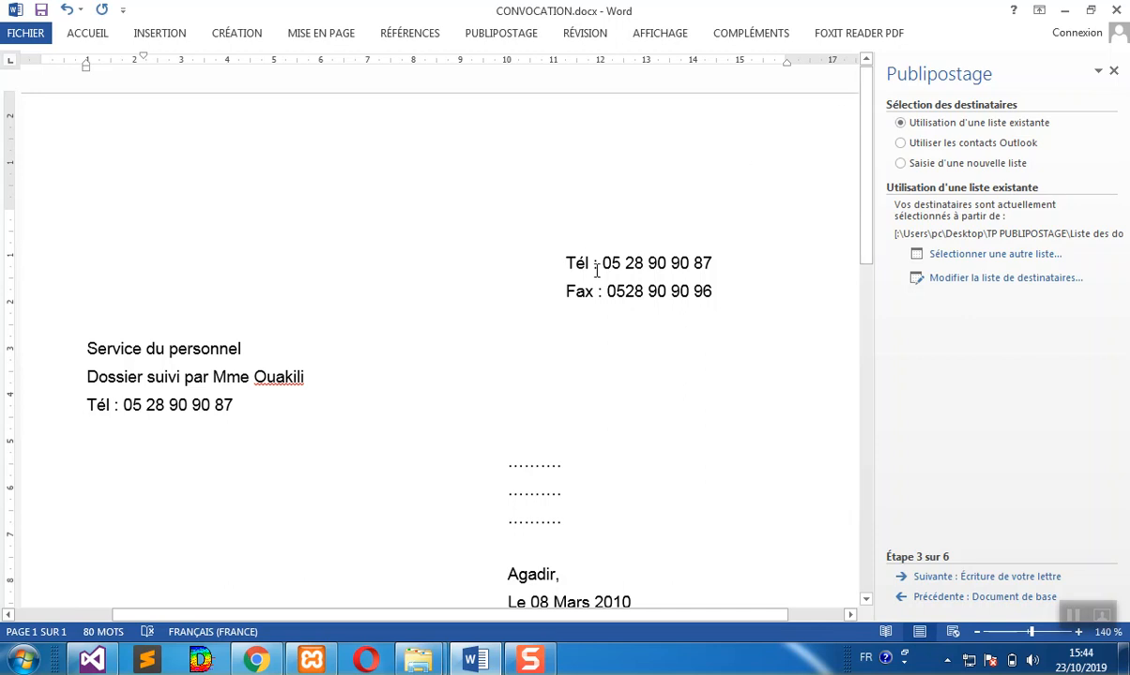
double_click(519, 465)
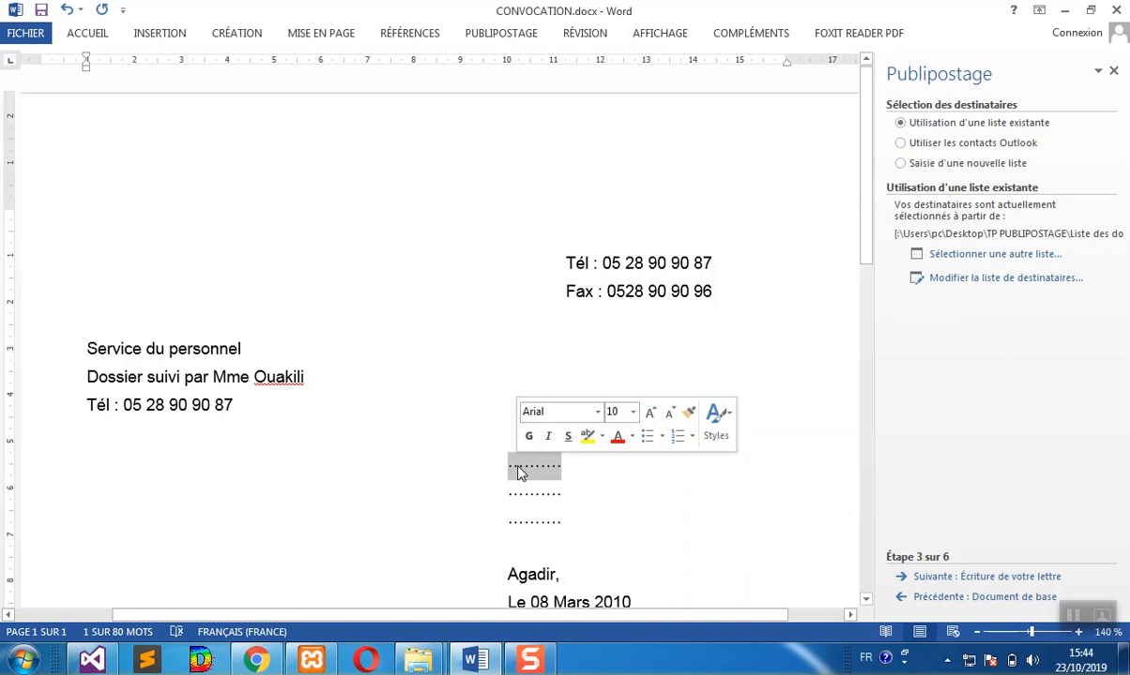
click(489, 36)
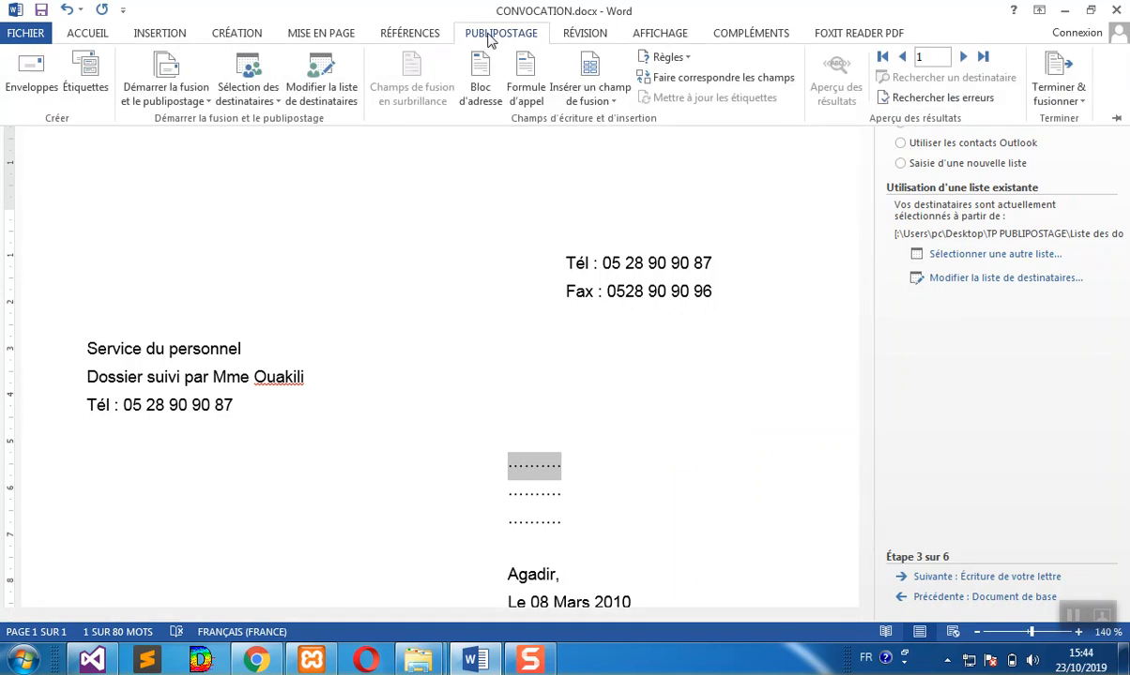
click(574, 100)
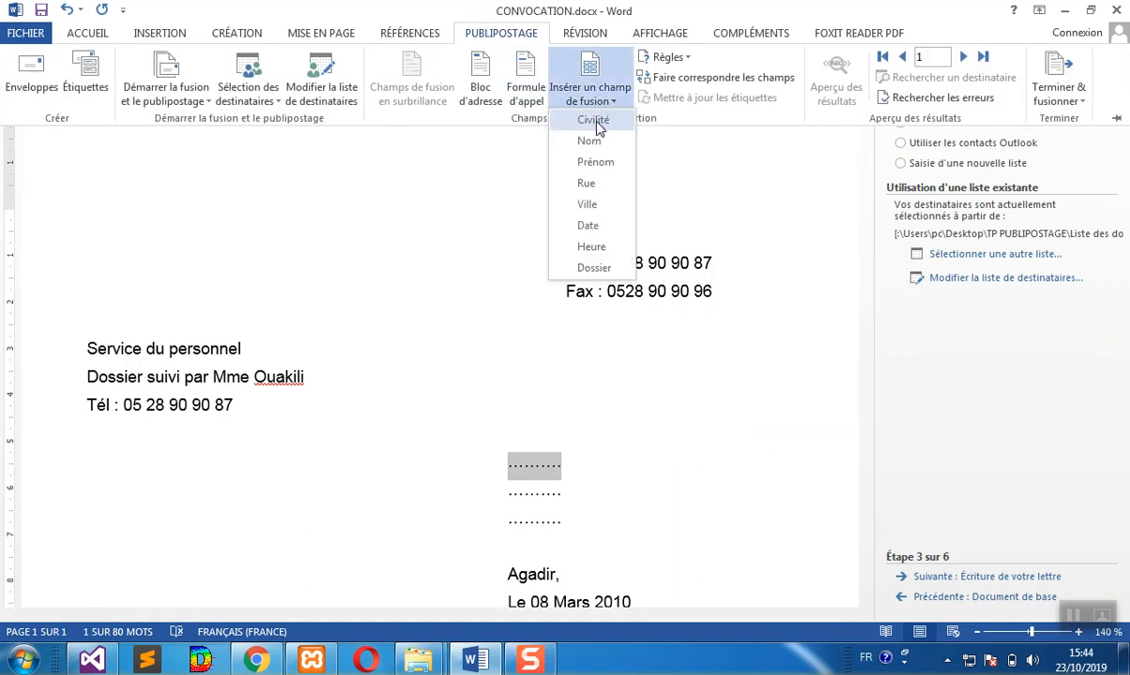
click(594, 121)
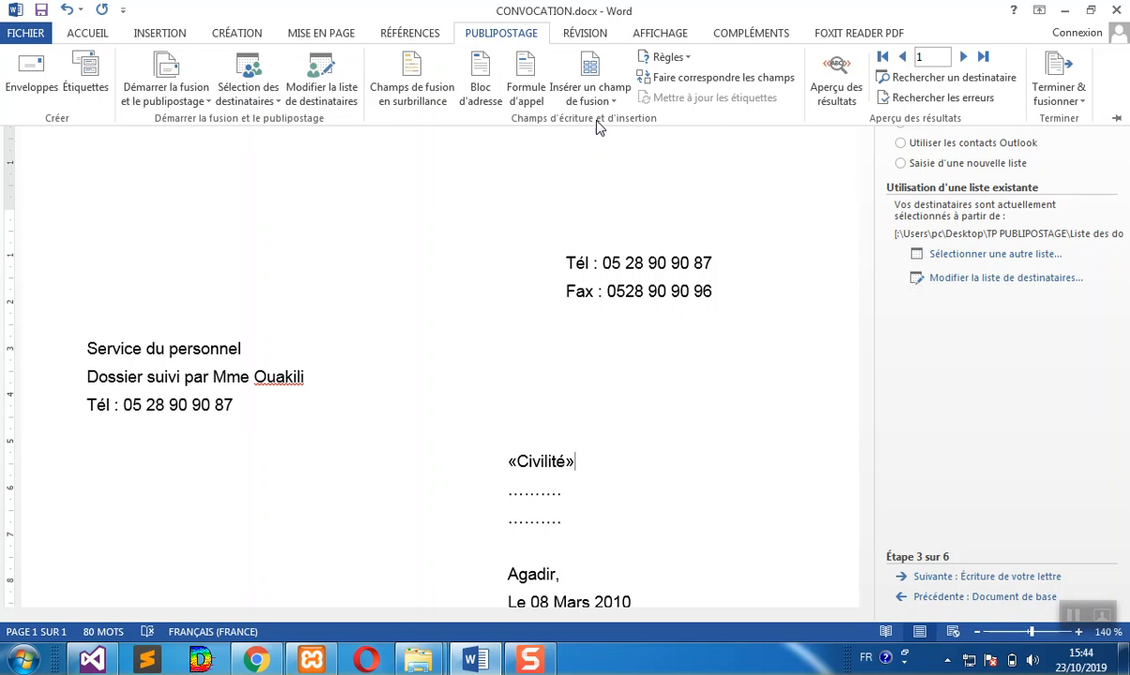
- Add the Prénom and Nom merge fields after Civilité on the first address line, with a space between Prénom and Nom
click(589, 95)
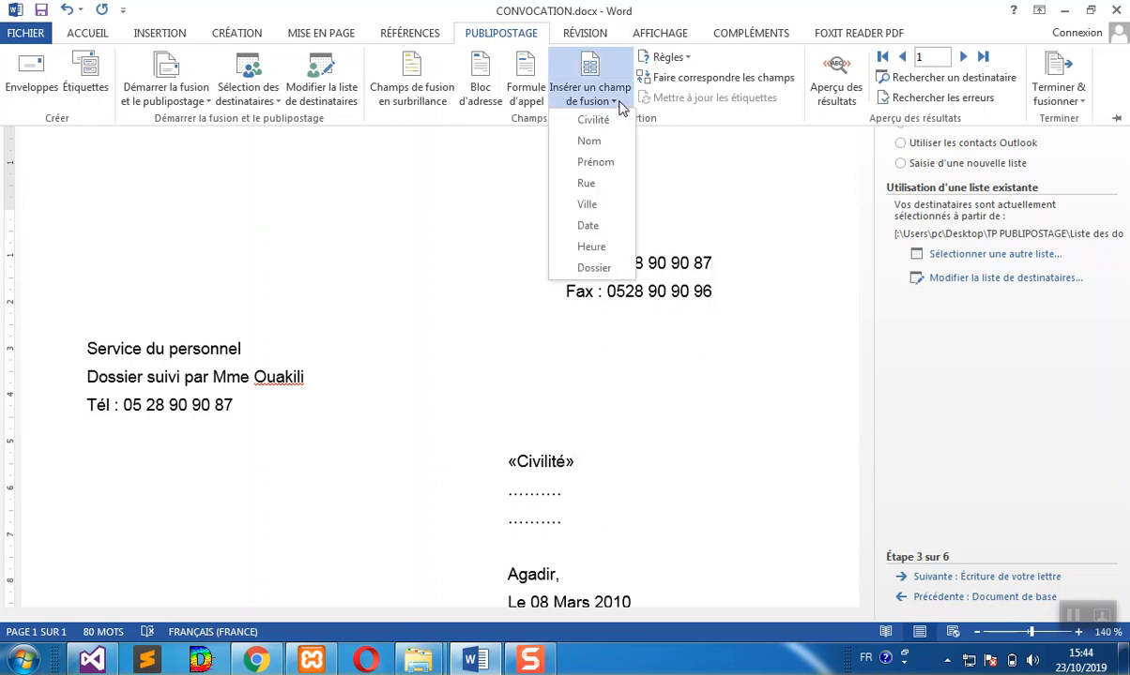
click(599, 163)
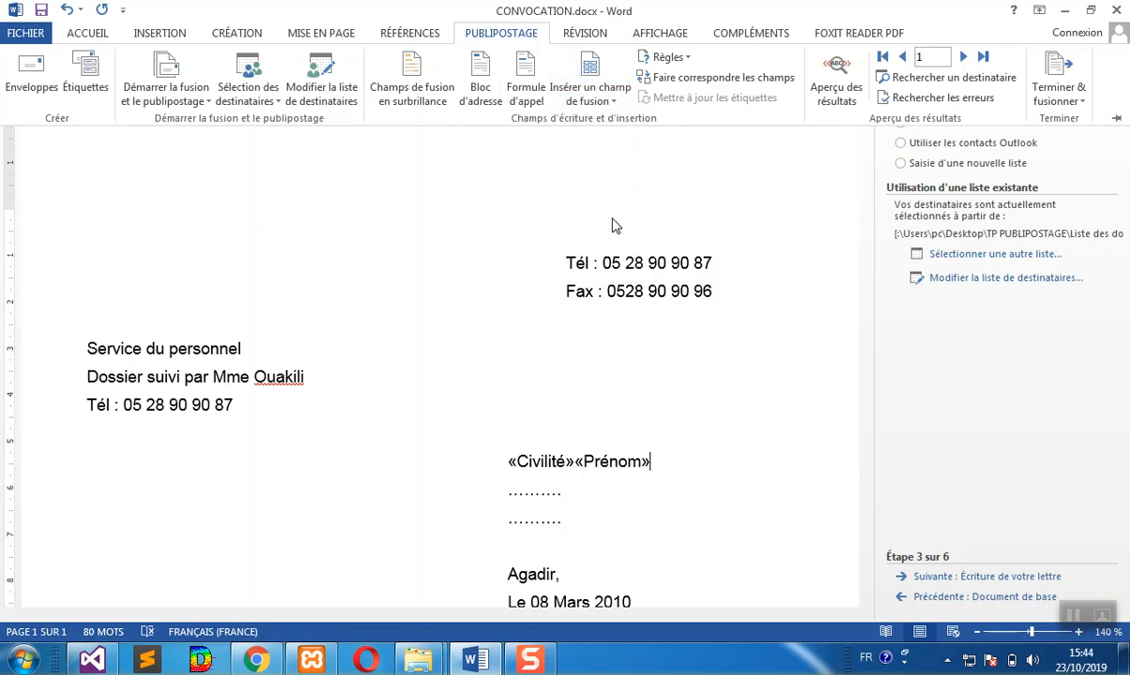
click(665, 462)
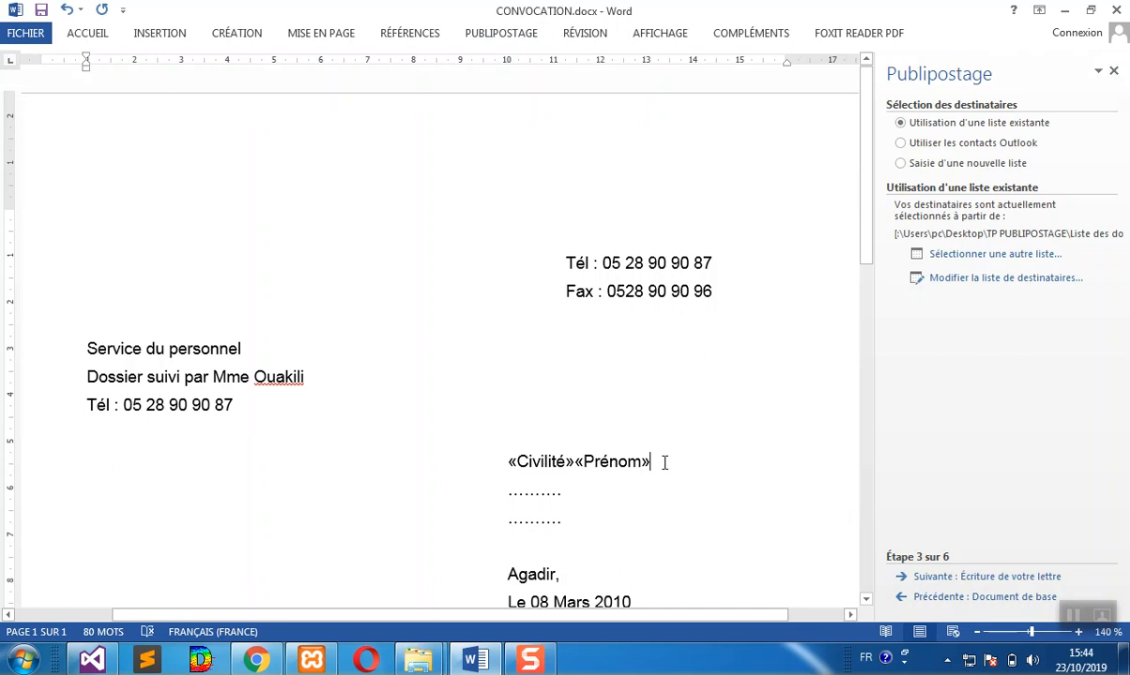
click(514, 37)
click(589, 98)
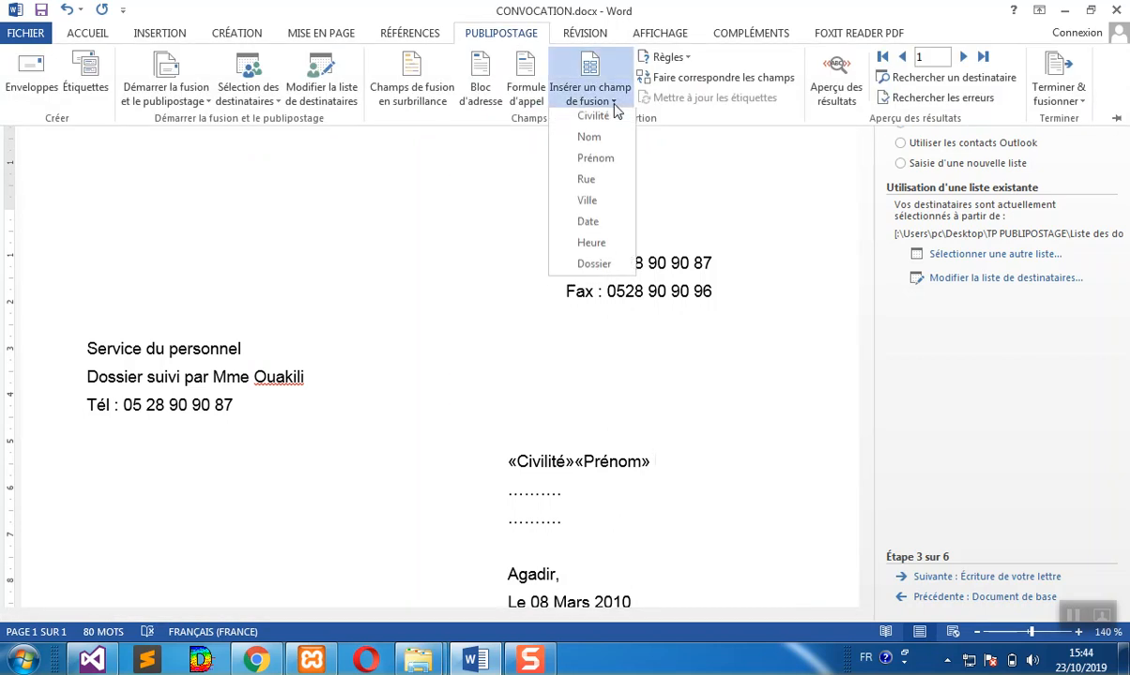
click(591, 143)
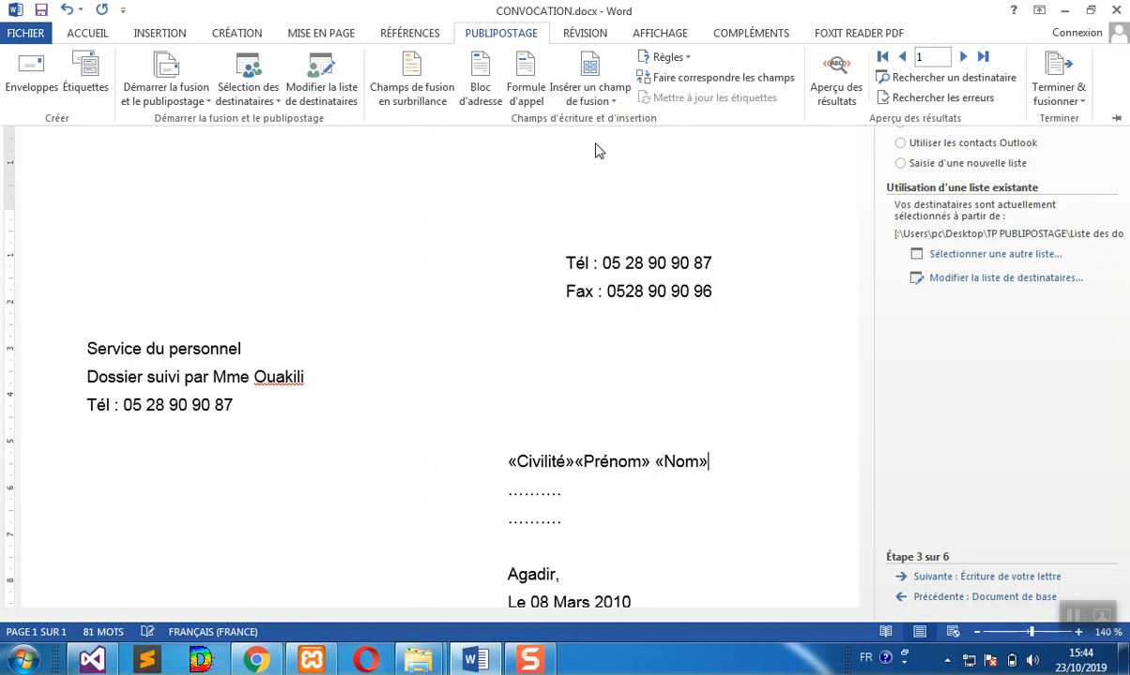
- Replace the second dotted line of the address block with the Rue merge field
click(523, 493)
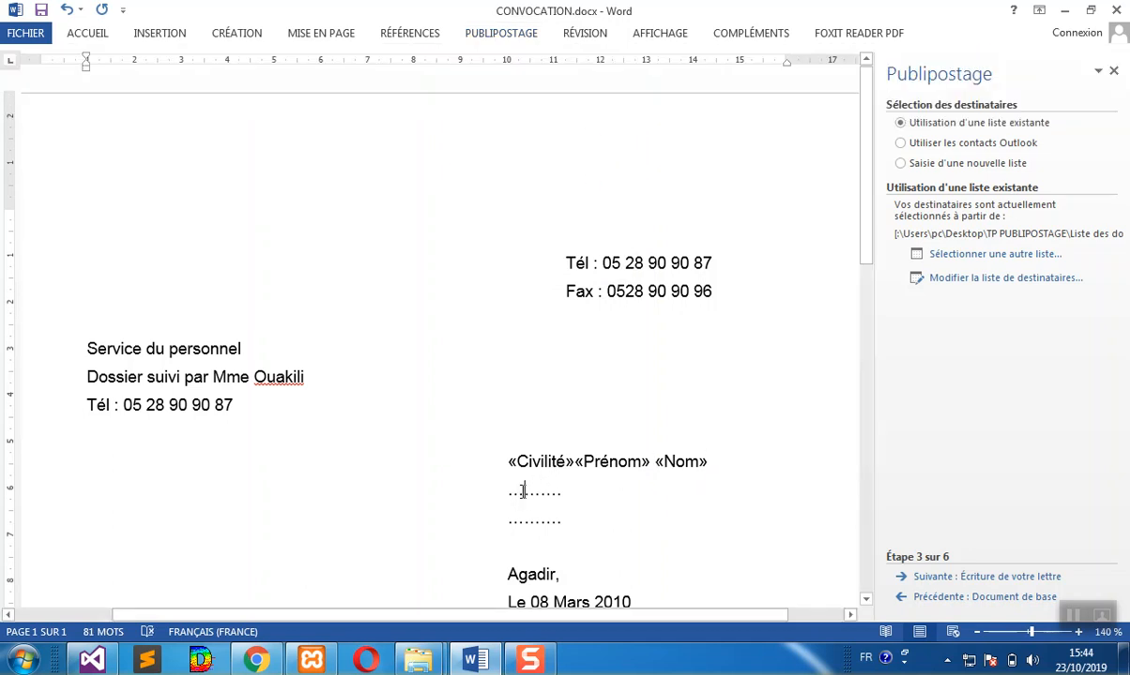
click(523, 495)
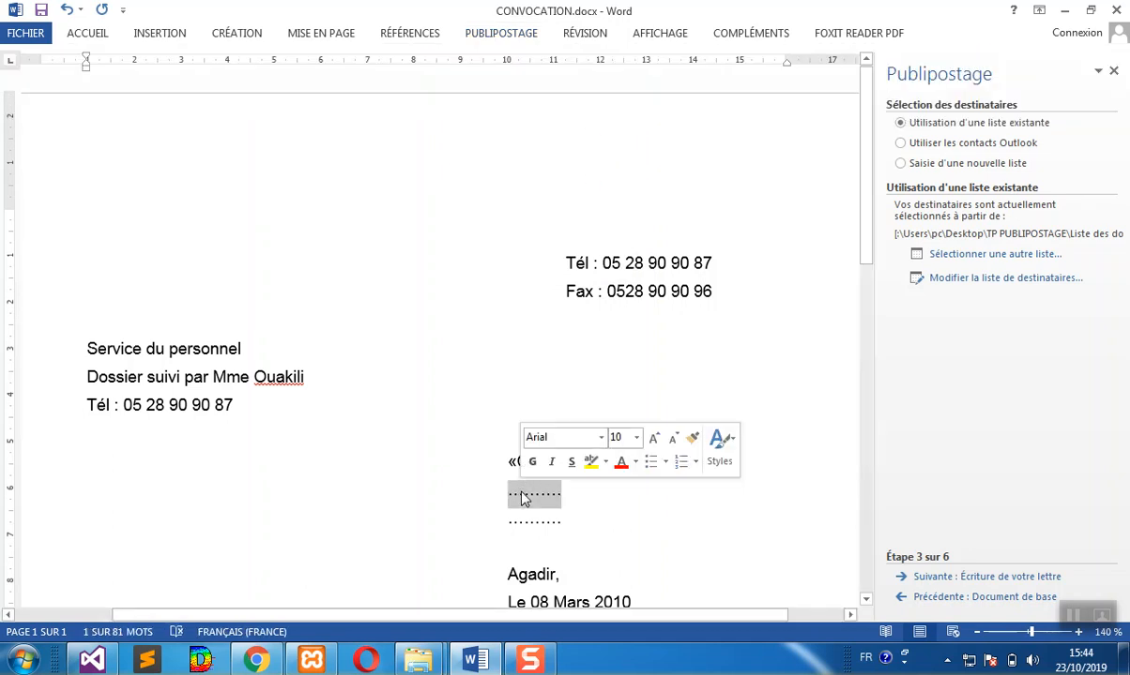
click(502, 37)
click(581, 97)
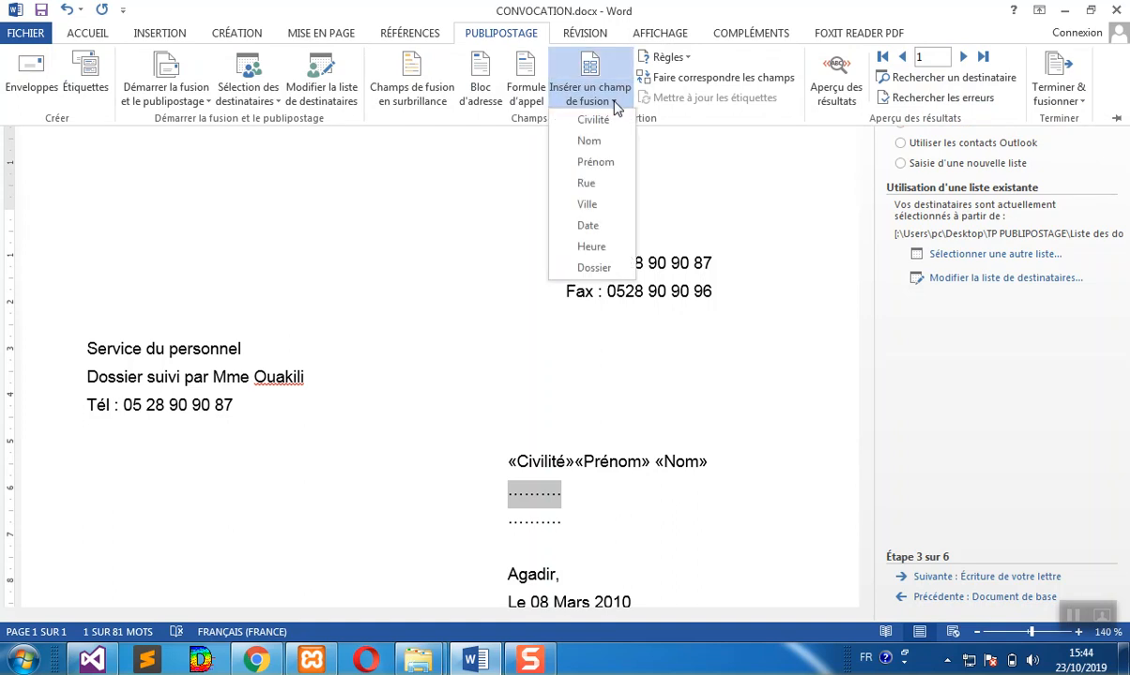
click(588, 183)
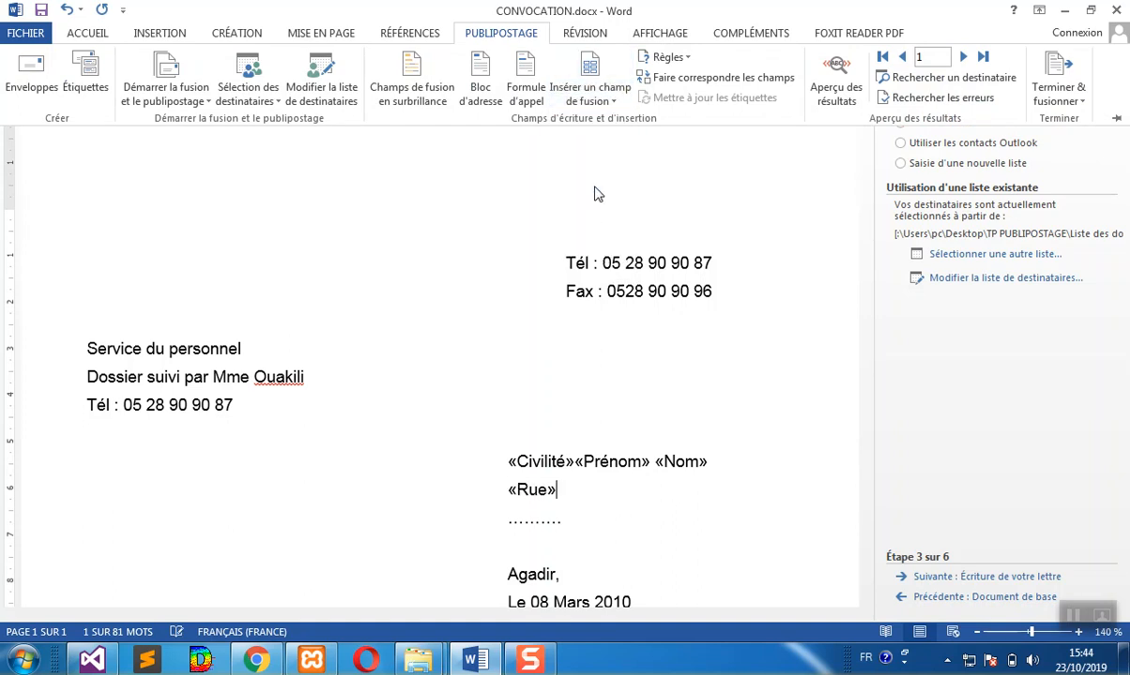
- Replace the third dotted line of the address block with the Ville merge field
click(548, 521)
triple_click(549, 521)
click(548, 519)
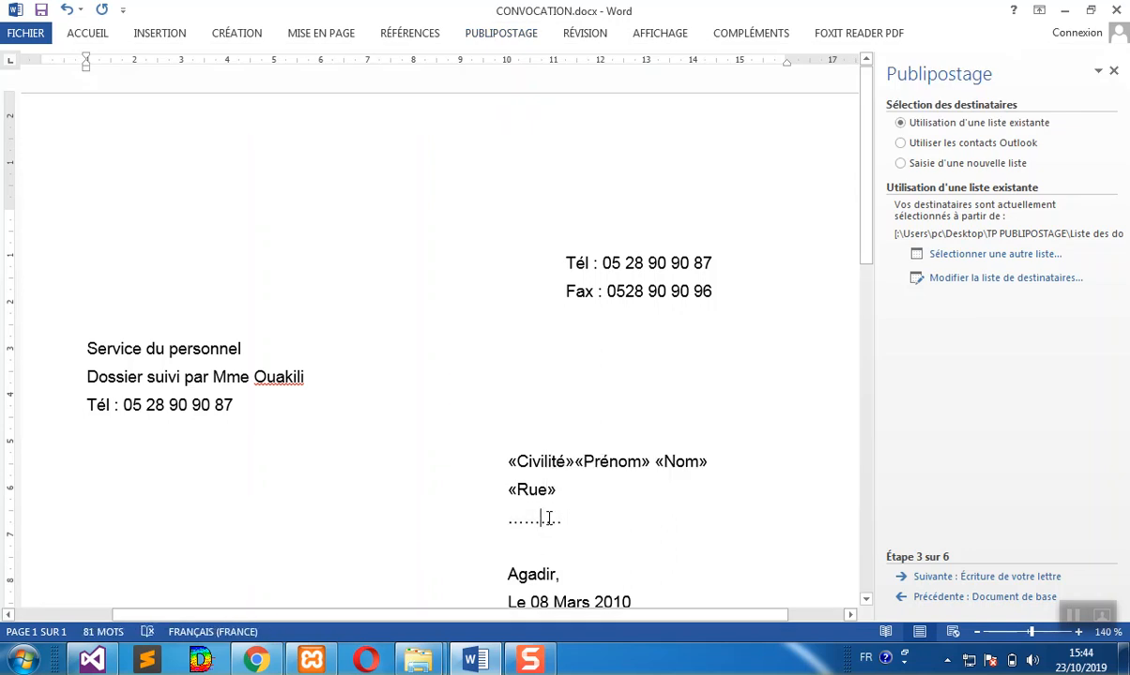
drag(508, 520, 565, 522)
click(501, 33)
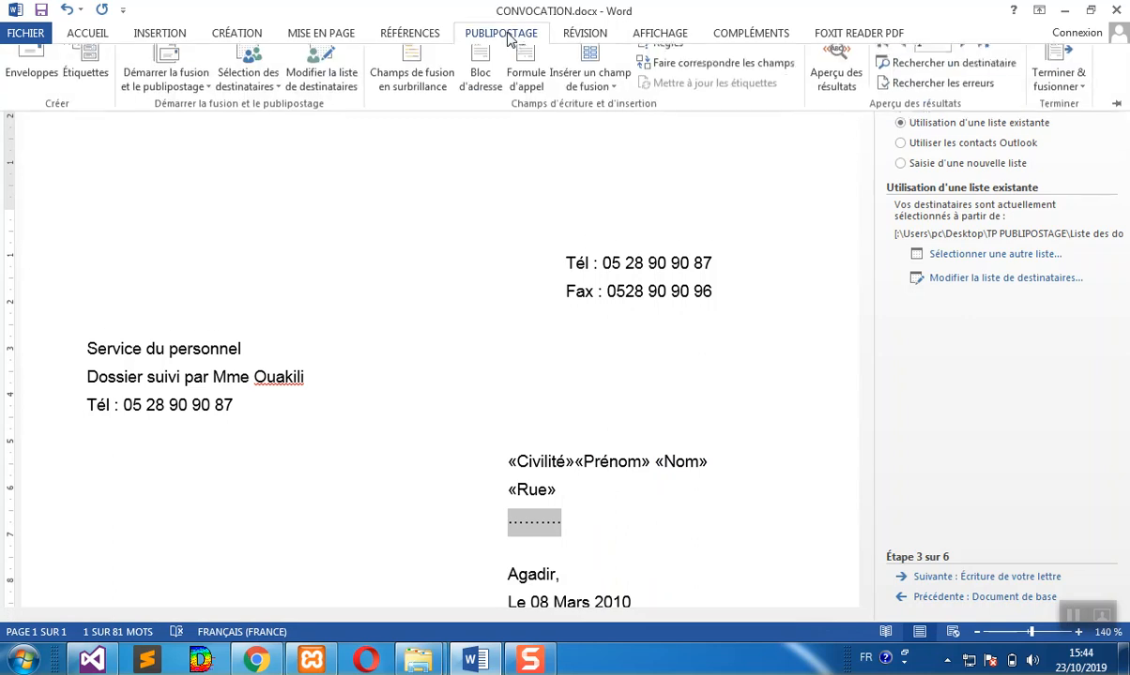
click(608, 101)
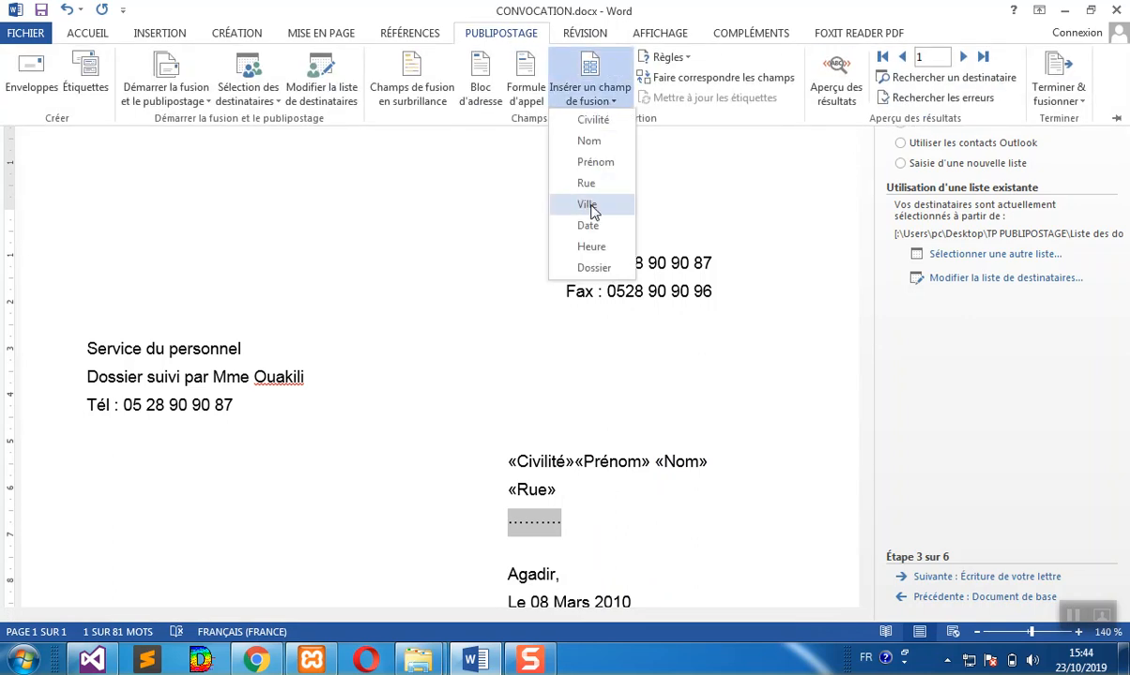
click(560, 201)
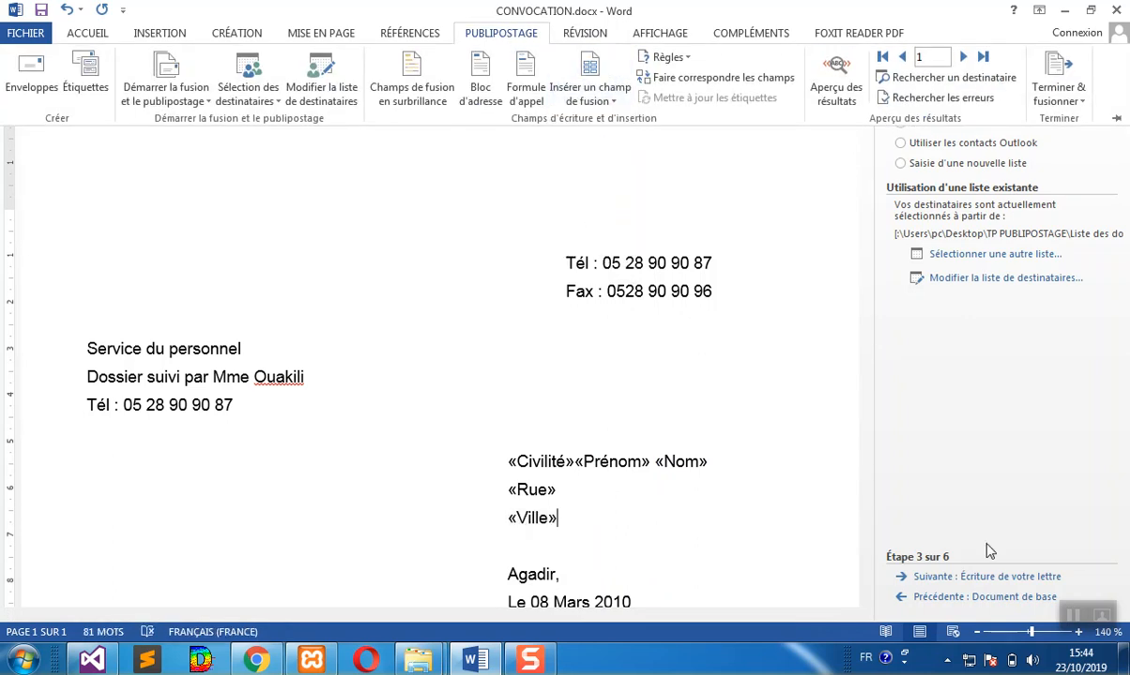
- Replace the dotted salutation above the letter body with the Civilité merge field, keeping the comma after it
click(704, 549)
drag(864, 246, 864, 349)
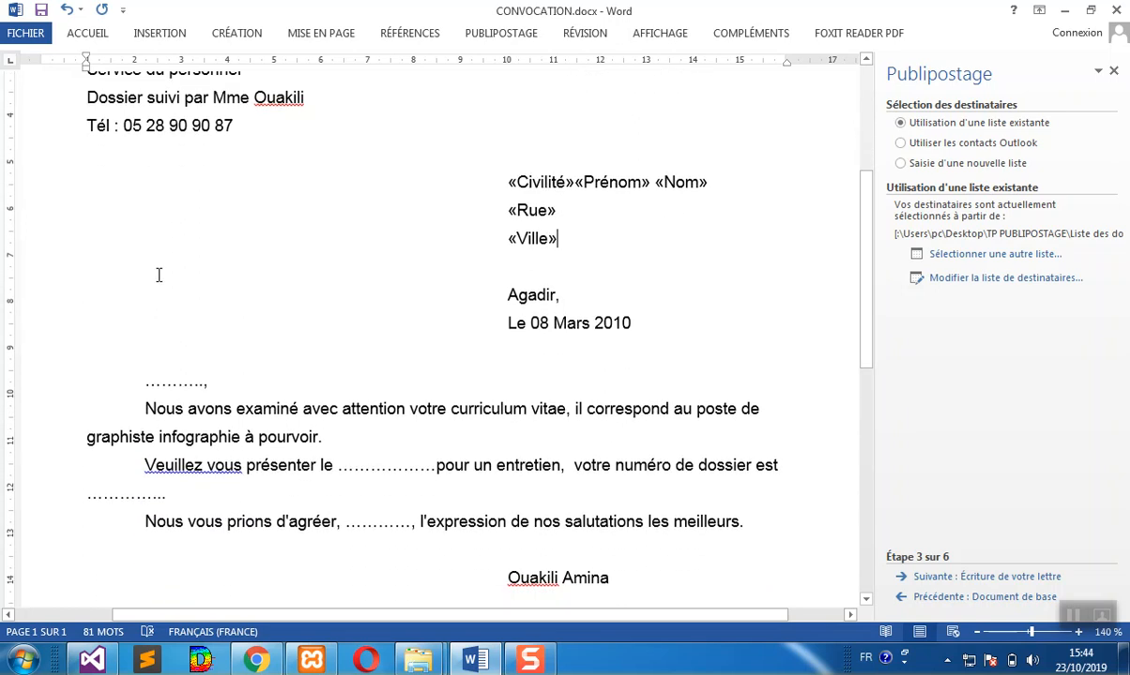
double_click(188, 382)
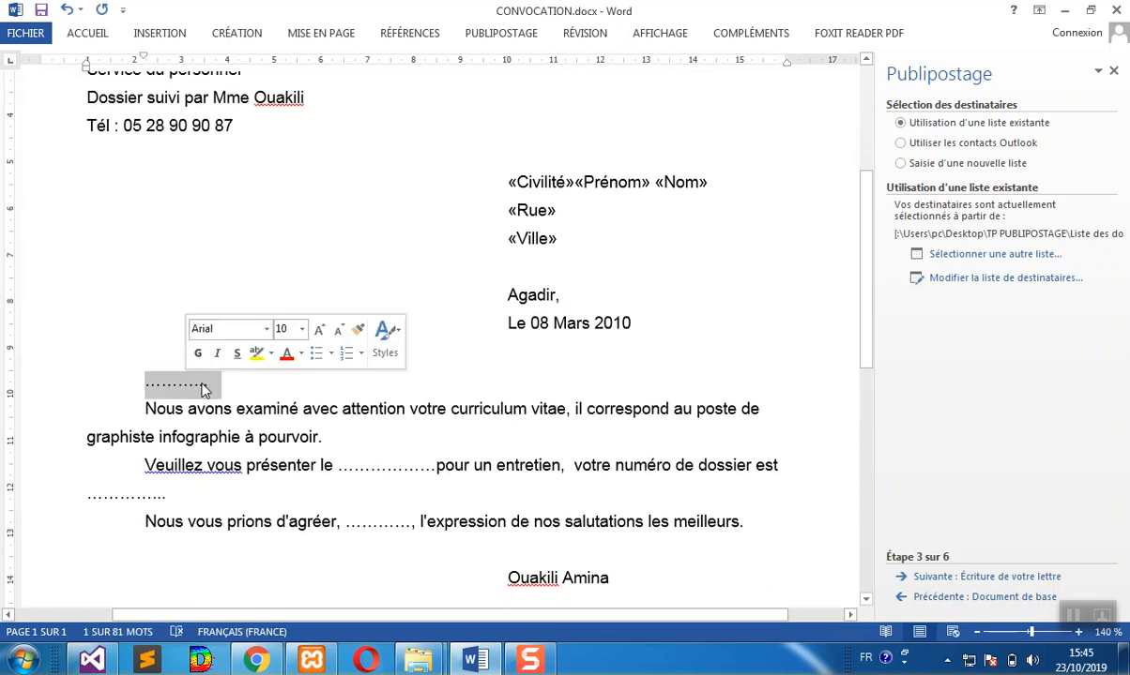
click(205, 382)
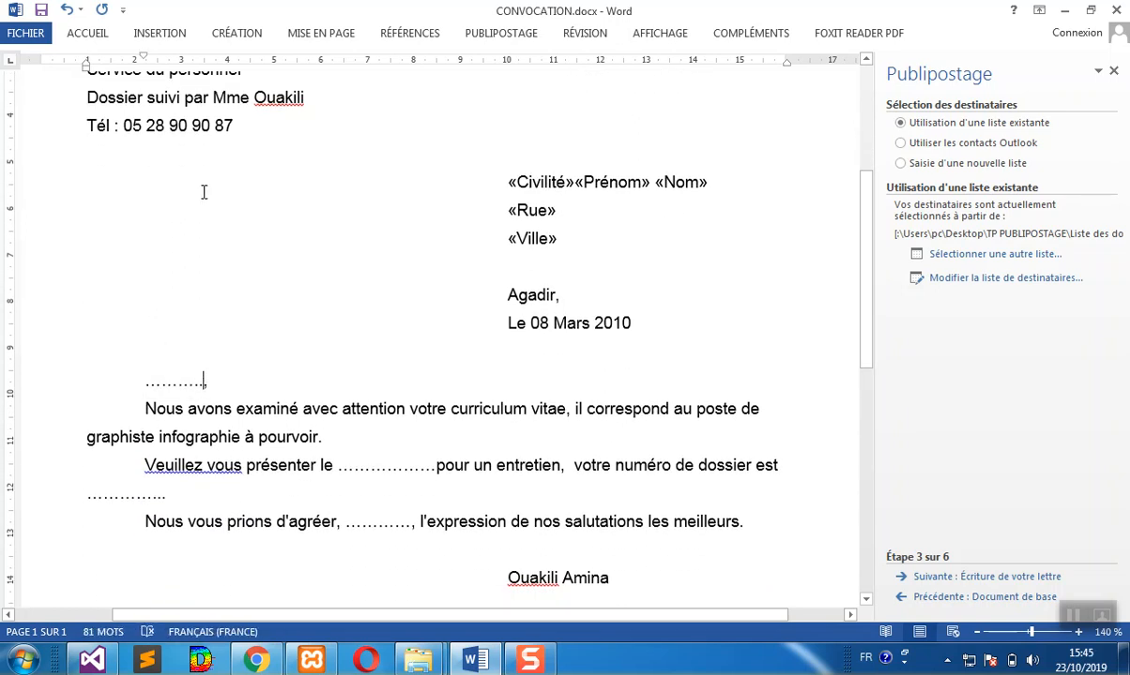
click(465, 38)
click(600, 99)
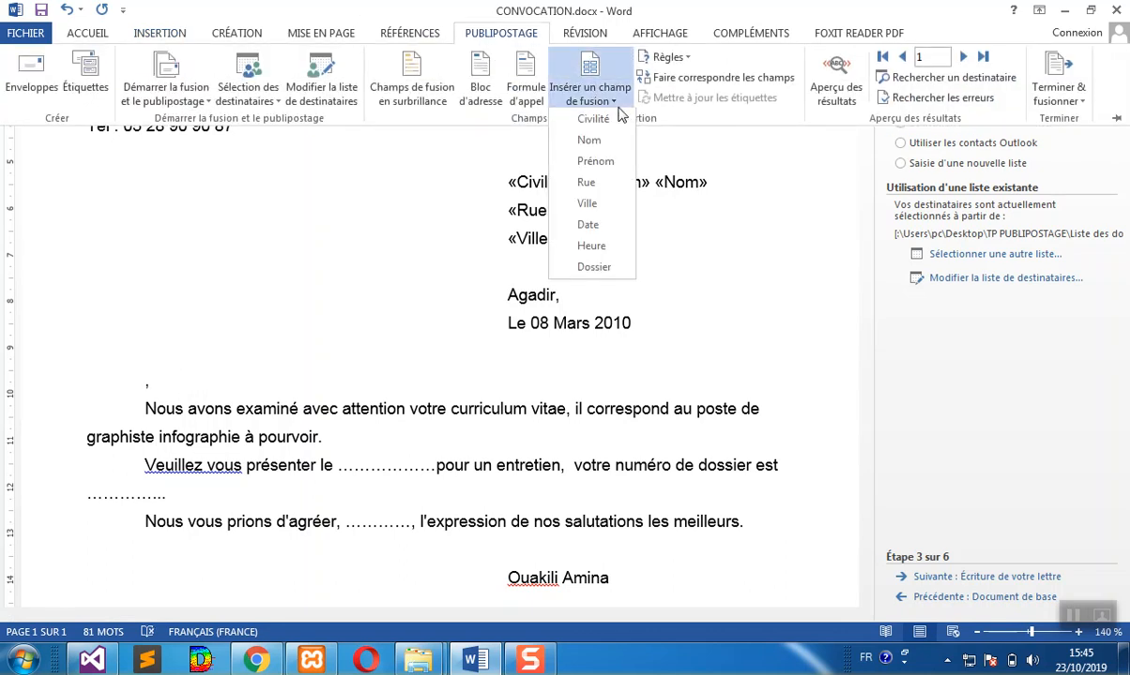
click(592, 120)
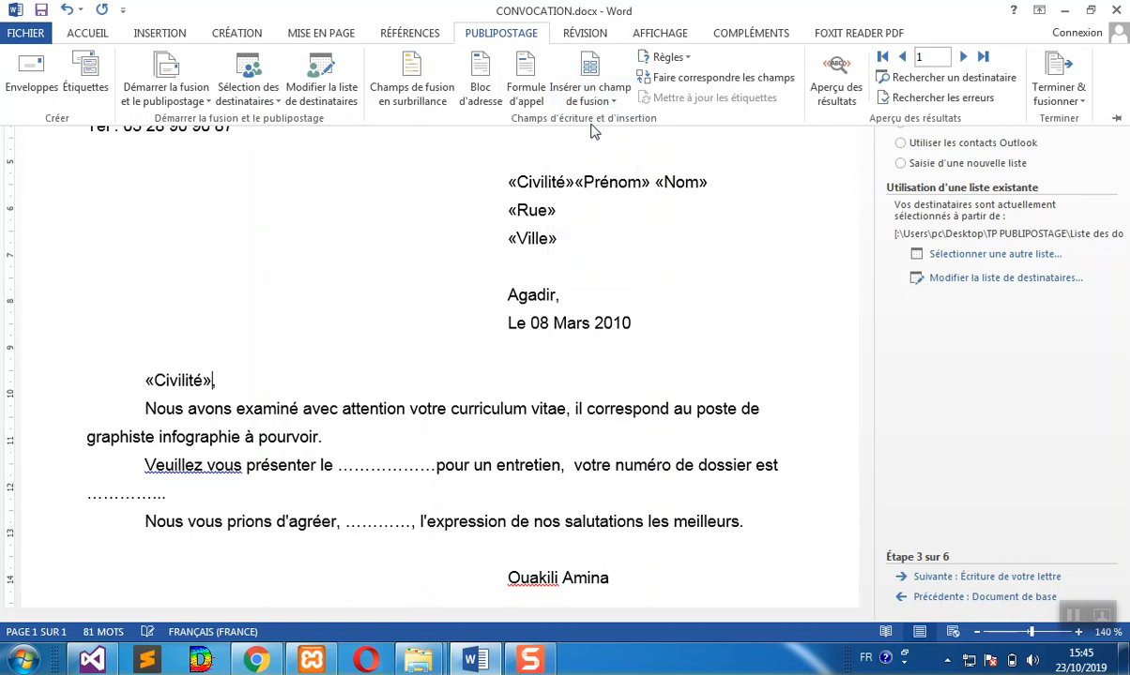
- Replace the dotted placeholder after "Veuillez vous présenter le" with the Date merge field
click(400, 464)
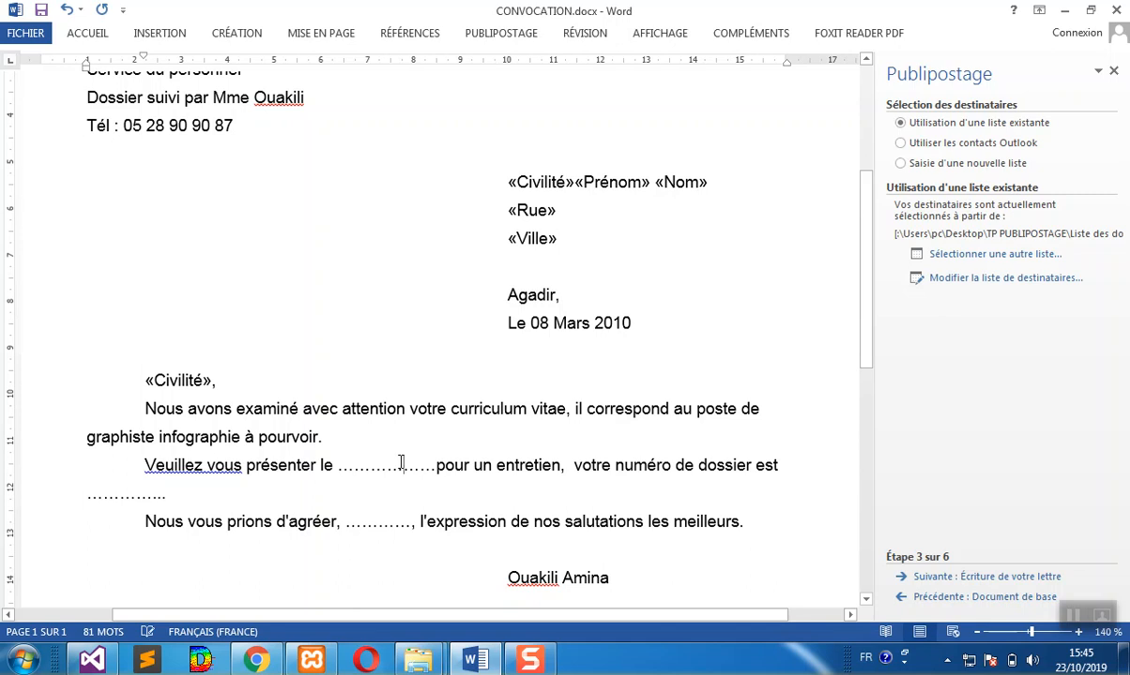
double_click(401, 465)
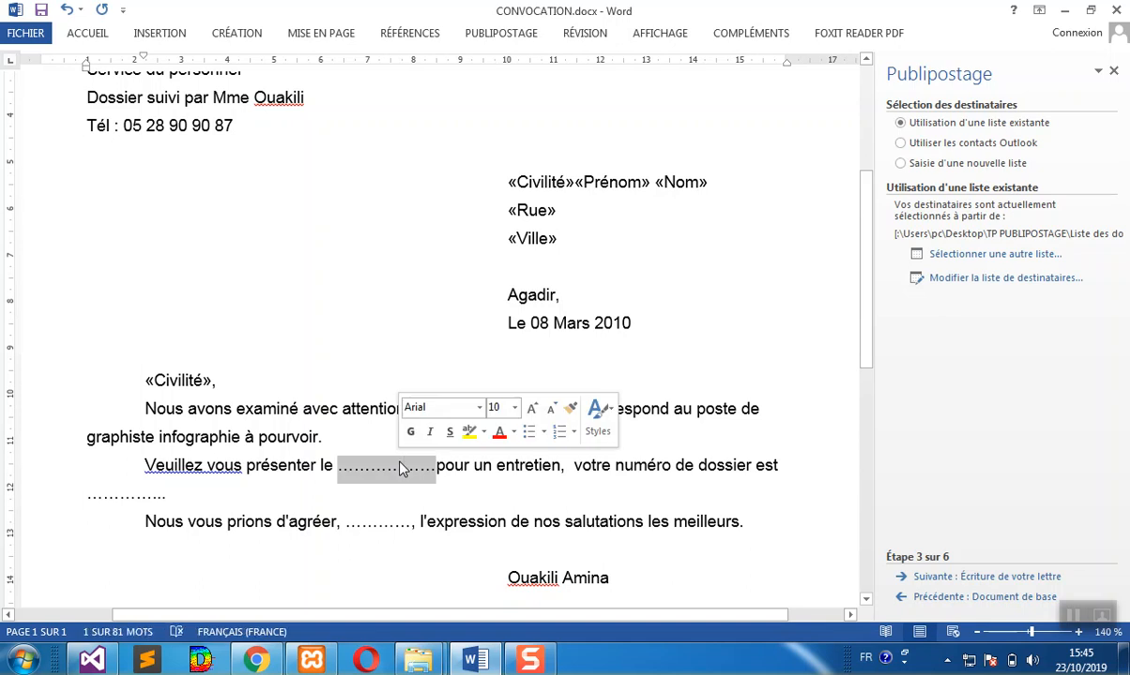
click(501, 33)
click(605, 108)
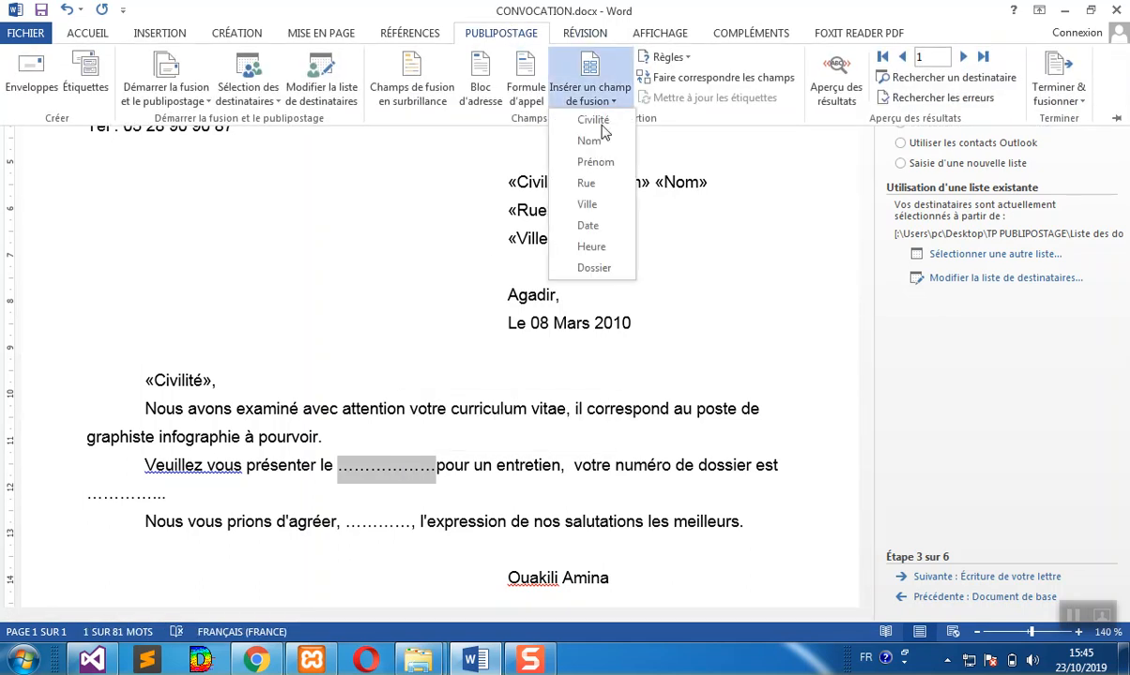
click(586, 226)
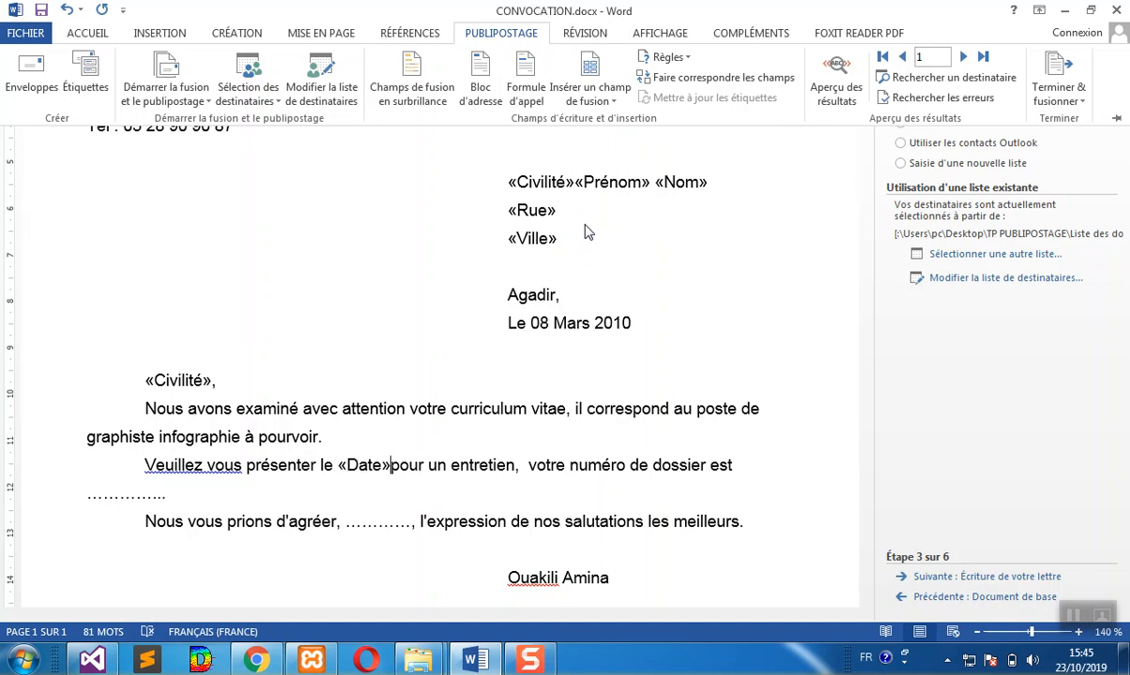
- Add "à" and the Heure merge field after Date, with spaces separating them from the surrounding text
click(391, 465)
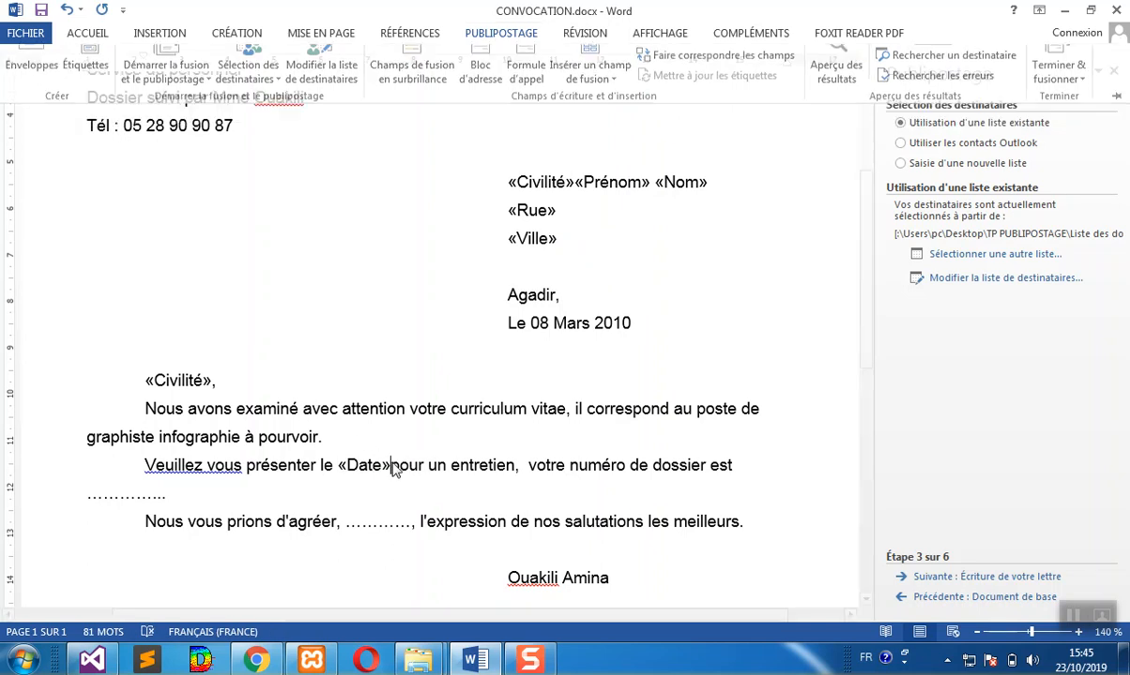
text(0)
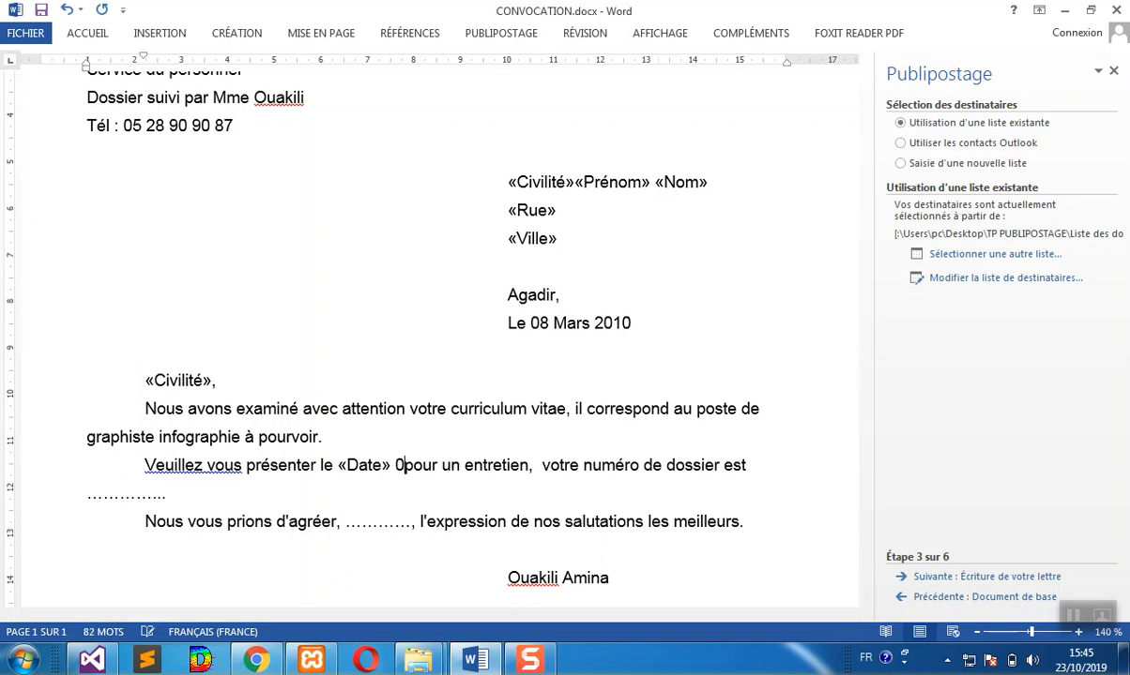
key(BackSpace)
text(à)
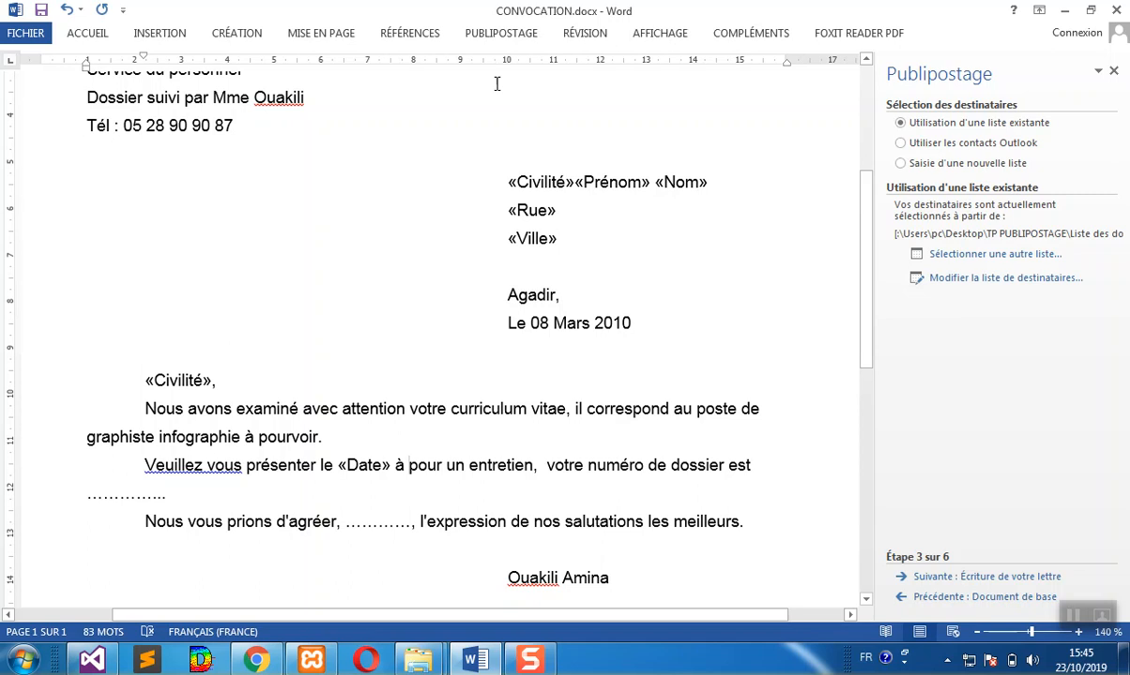
click(514, 35)
click(589, 94)
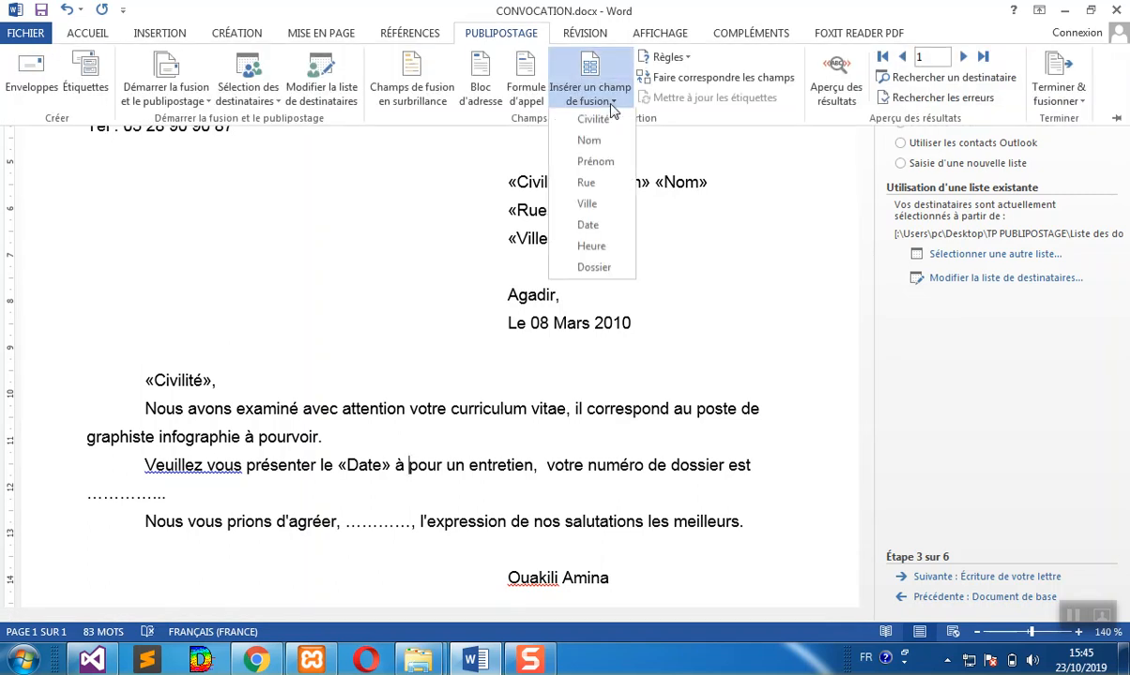
click(591, 247)
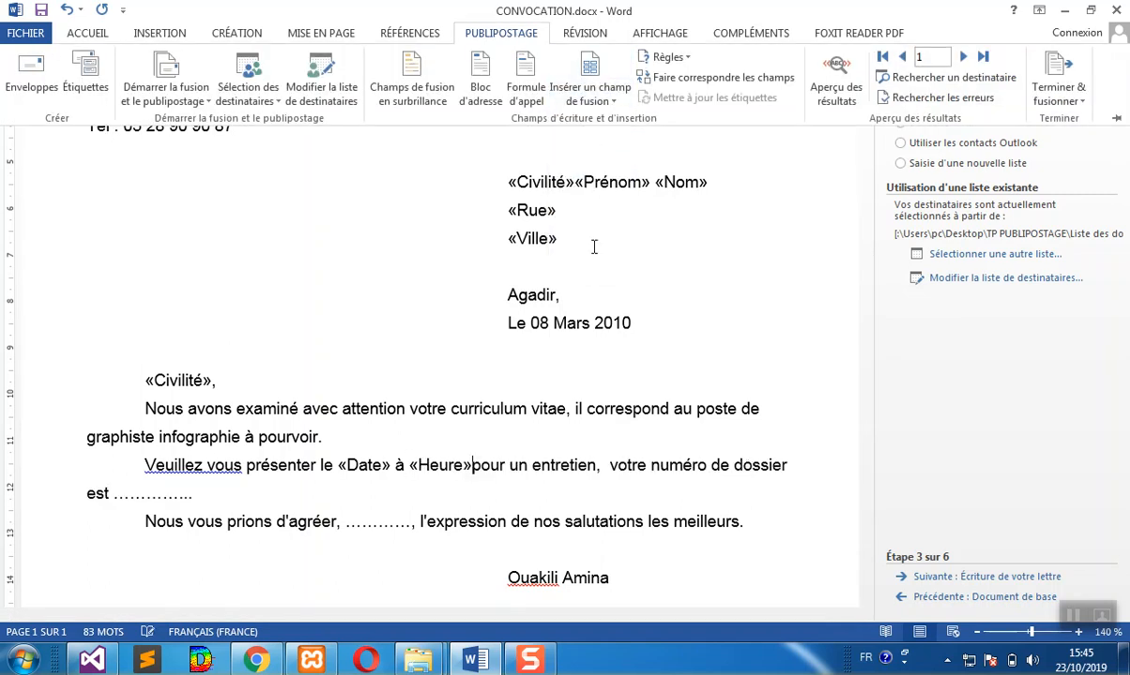
click(473, 464)
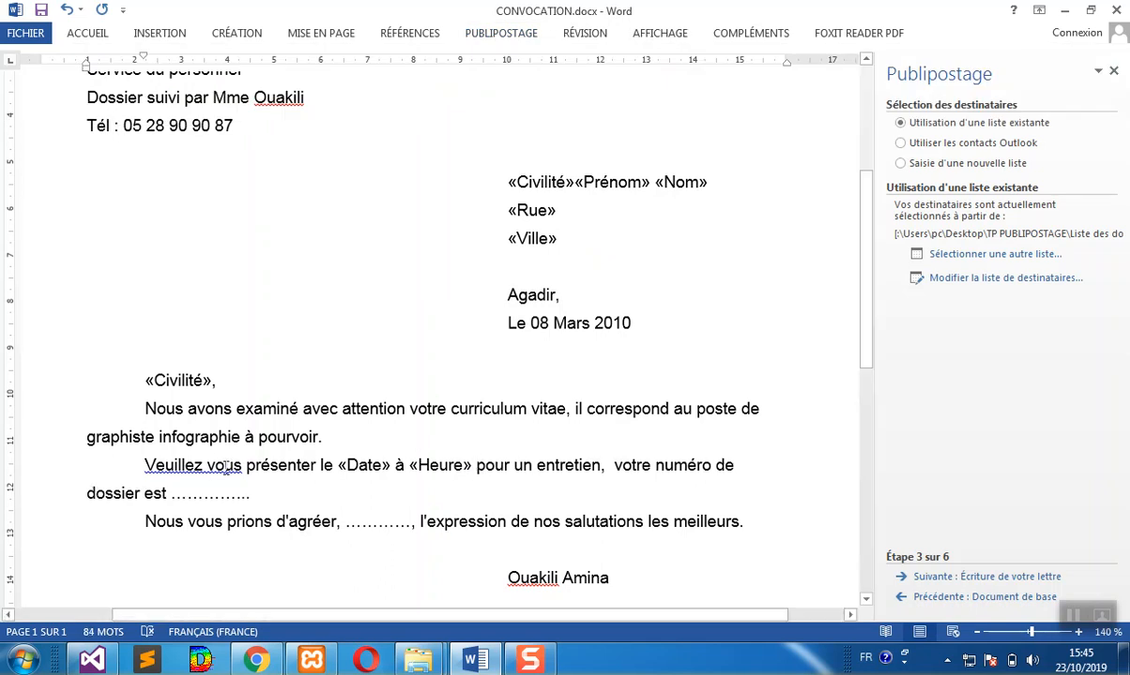
- Replace the dotted placeholder after "votre numéro de dossier est" with the Dossier merge field
double_click(212, 495)
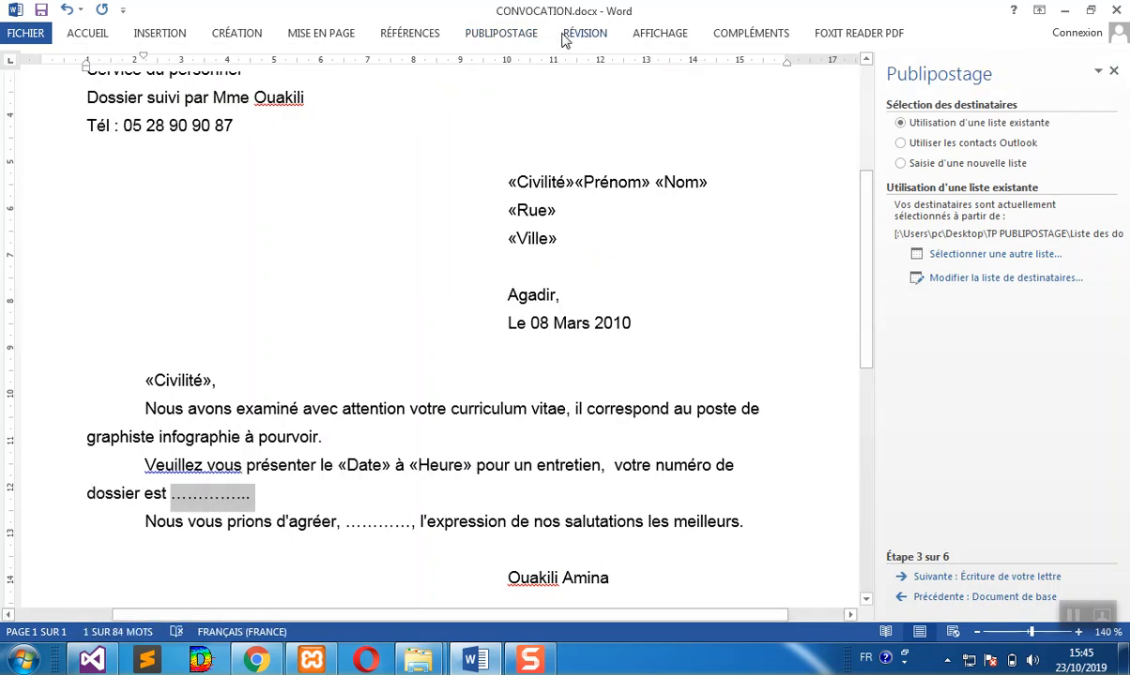
click(521, 37)
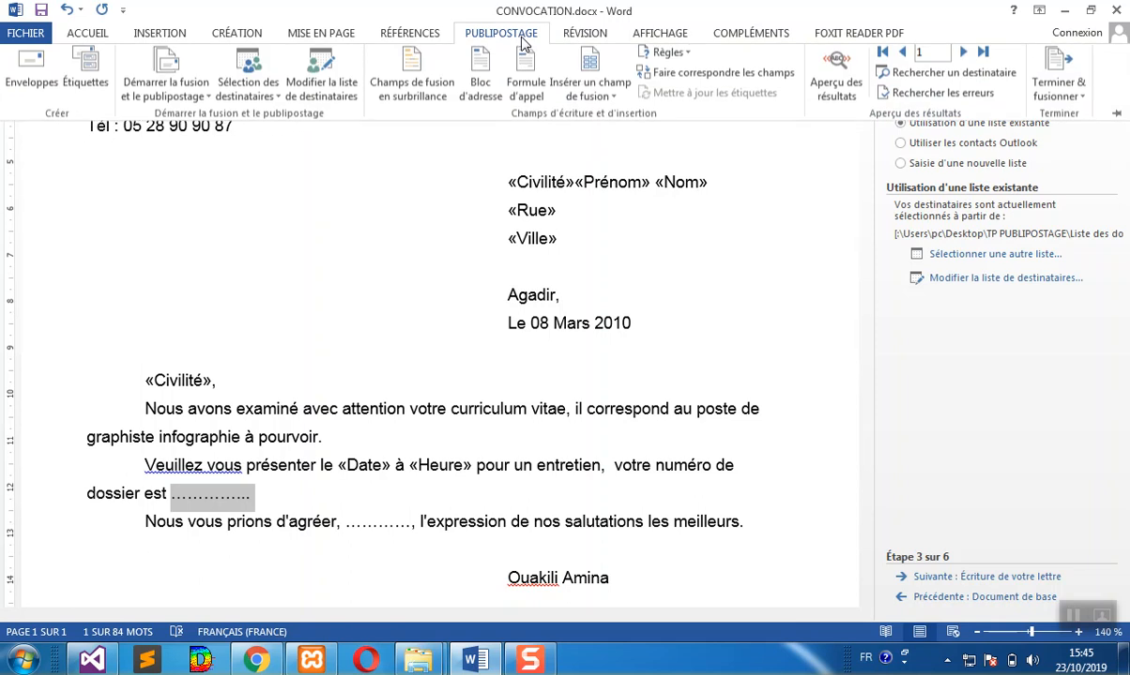
click(588, 97)
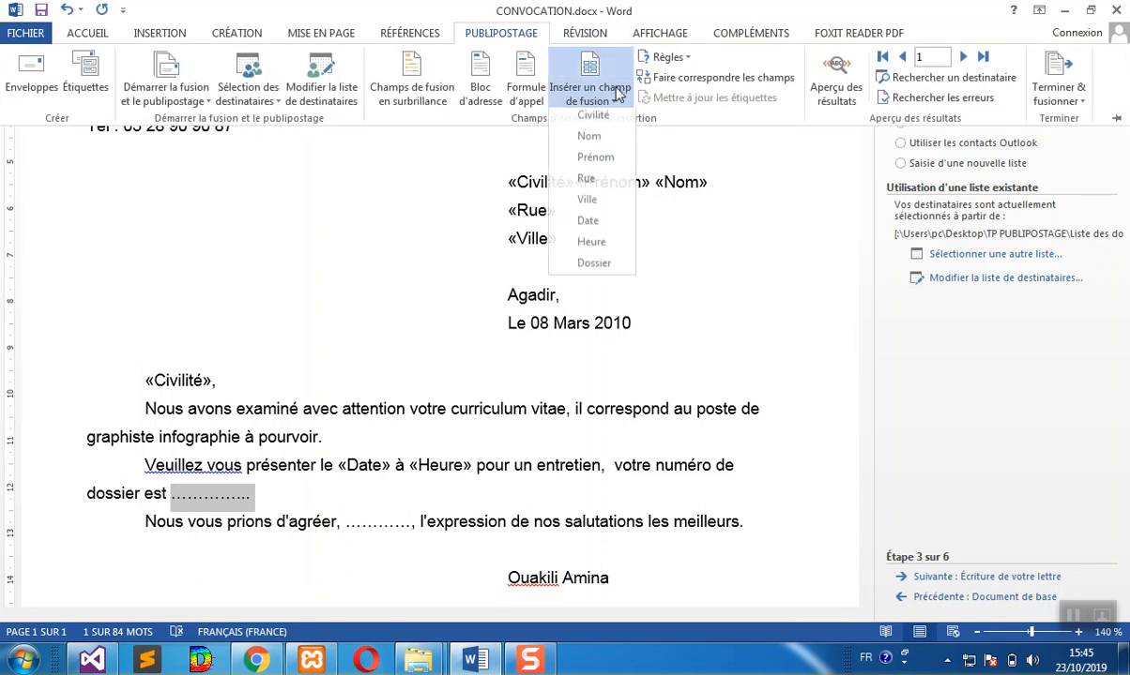
click(593, 270)
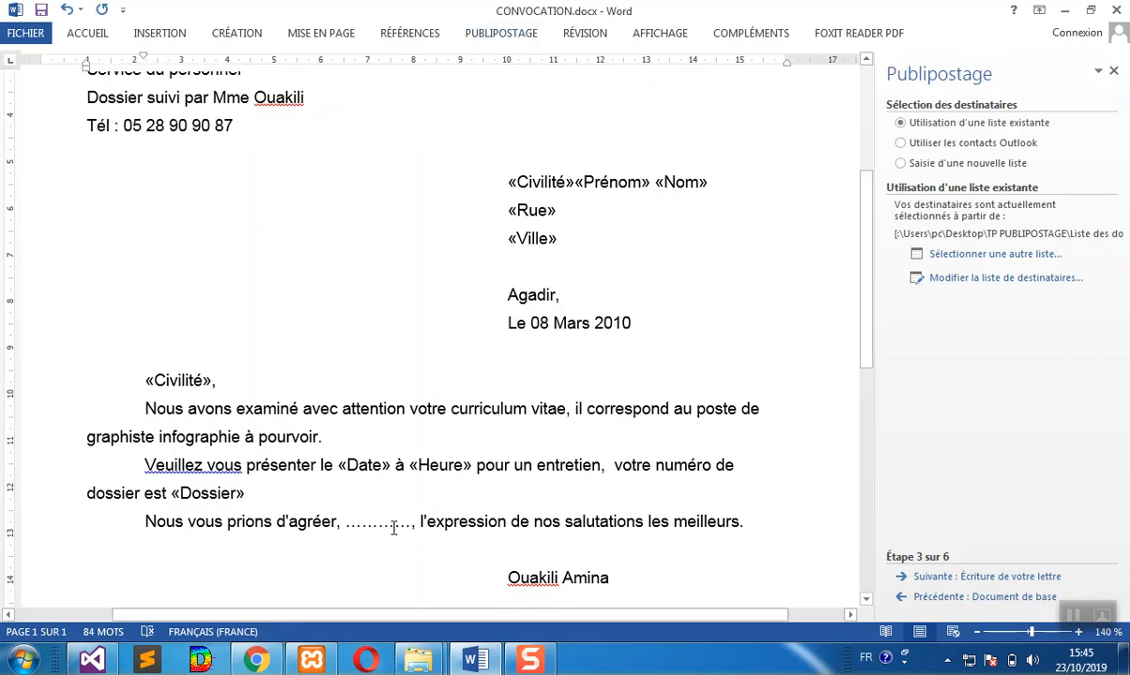
- Replace the dots and trailing comma after "Nous vous prions d'agréer," with the Civilité merge field
key(Delete)
key(Delete)
key(BackSpace)
key(BackSpace)
key(BackSpace)
key(BackSpace)
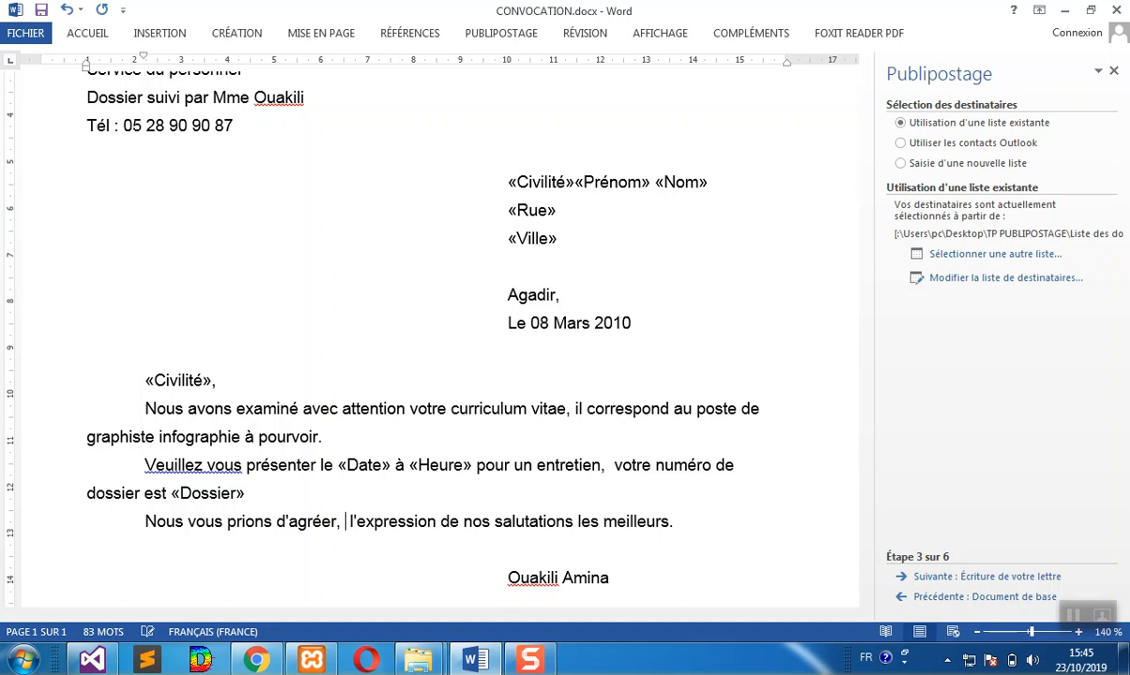
click(506, 33)
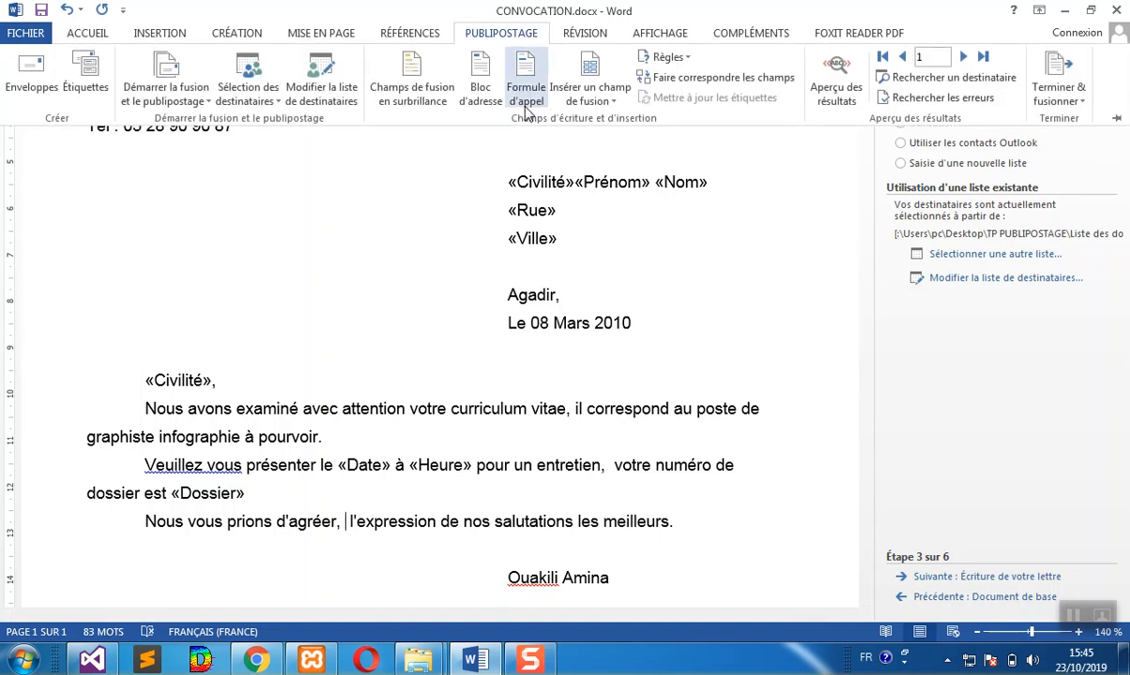
click(589, 99)
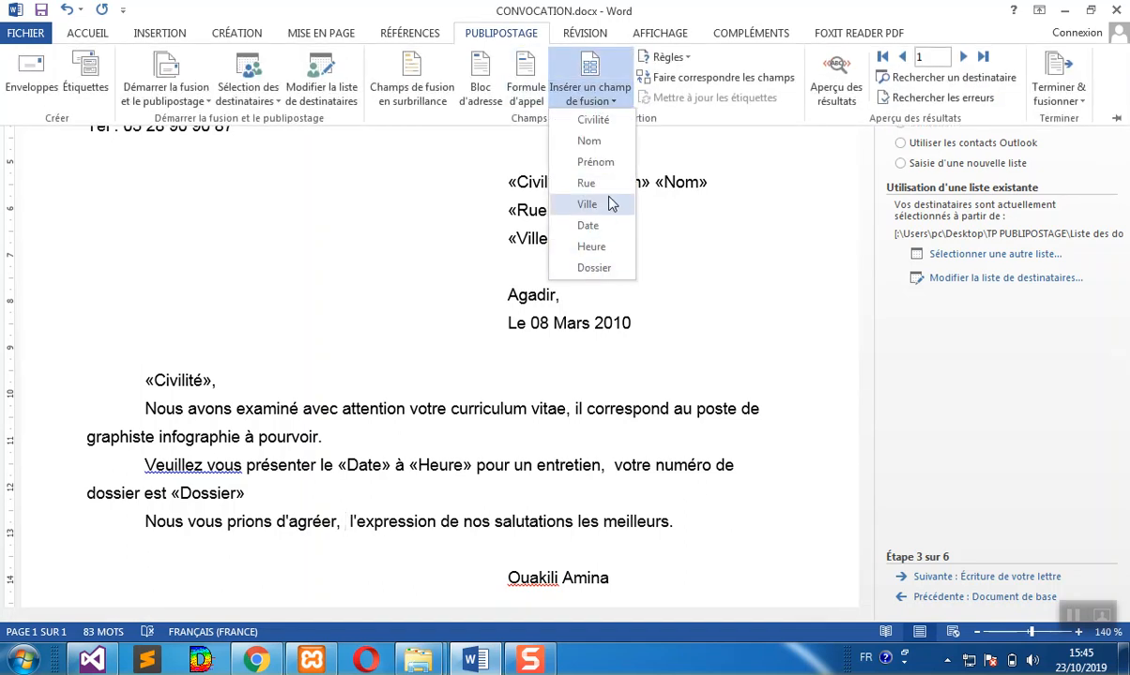
click(603, 120)
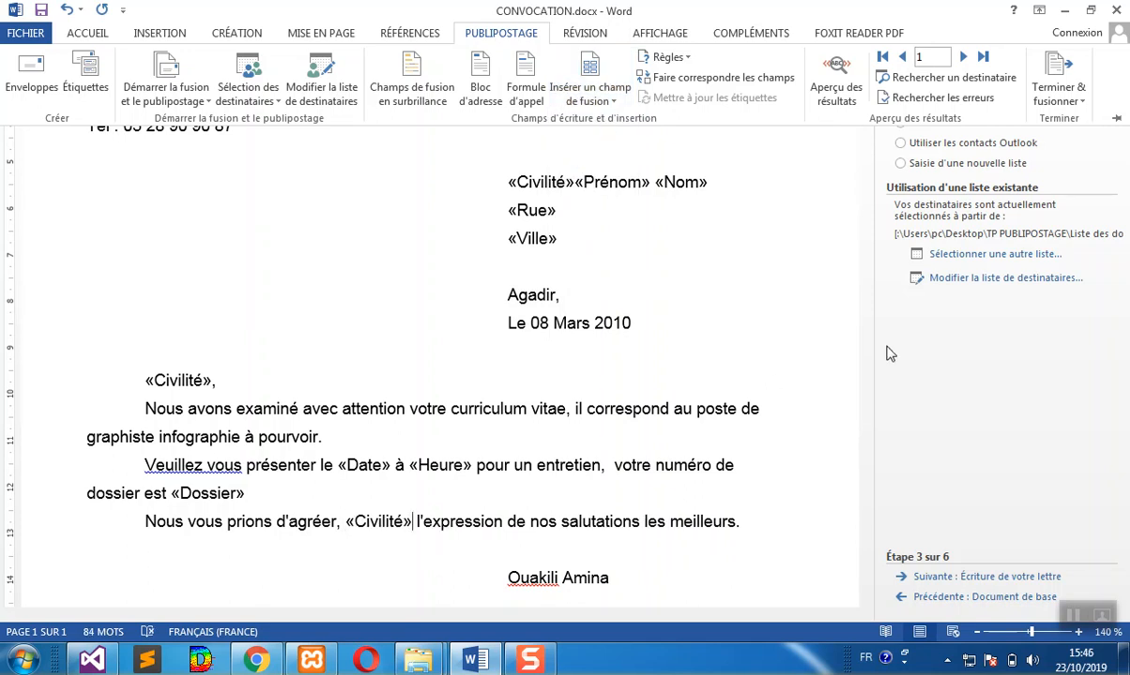
click(779, 267)
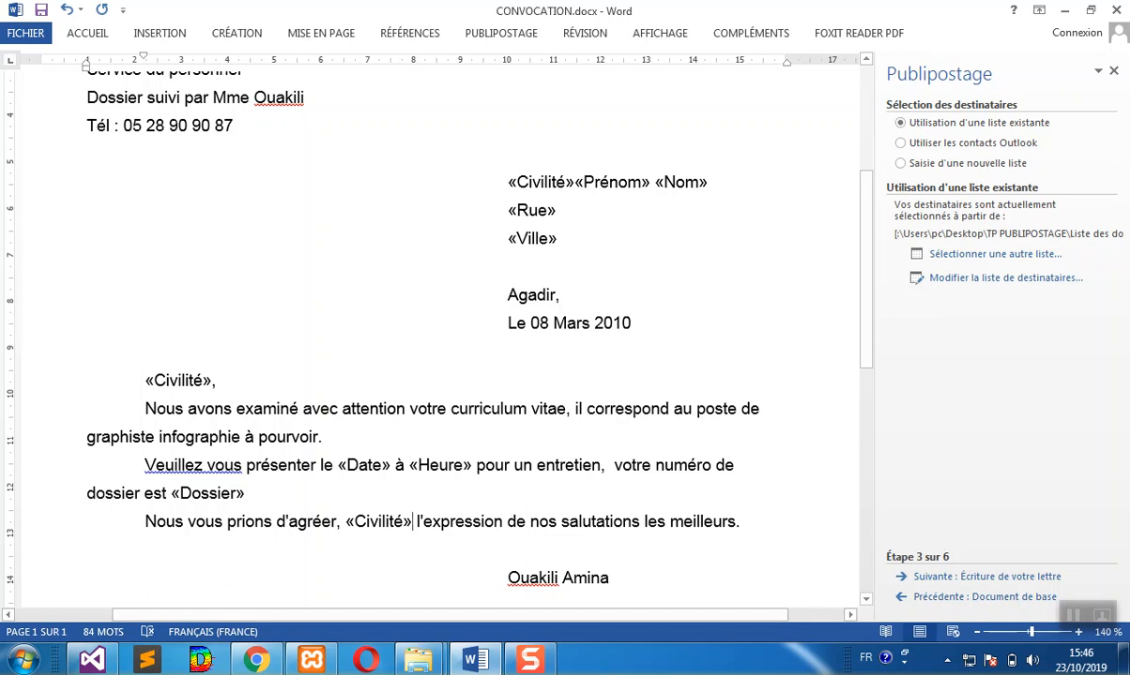
- Preview the merge results in the letter with the first recipient's data
click(1074, 615)
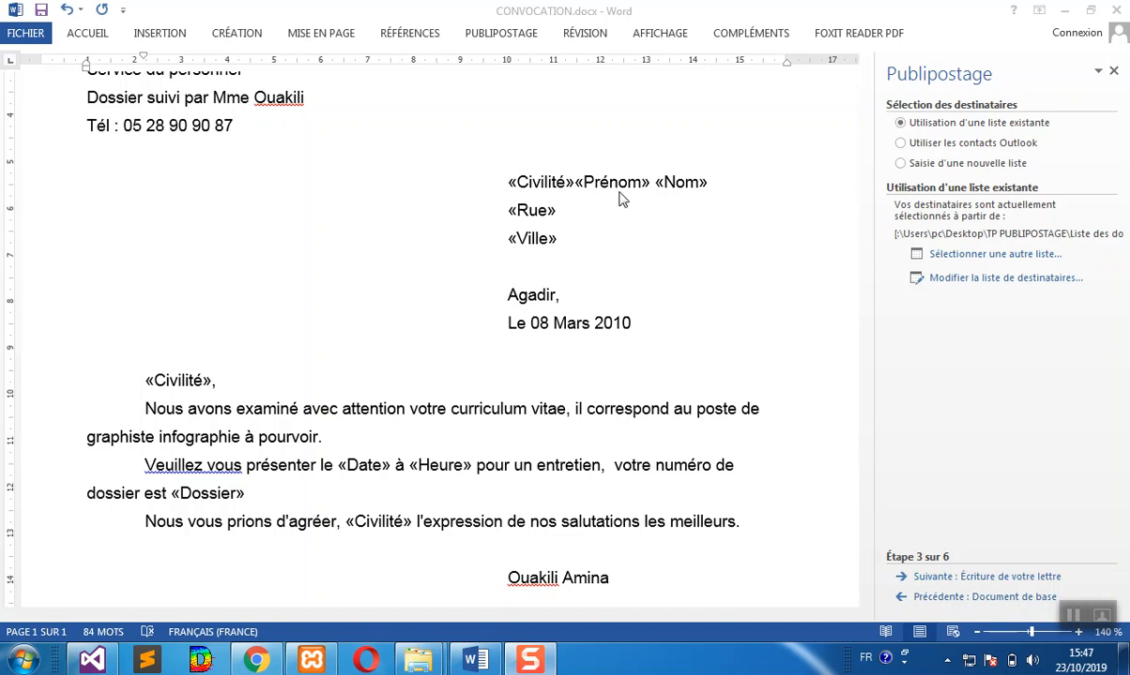
click(509, 38)
click(510, 38)
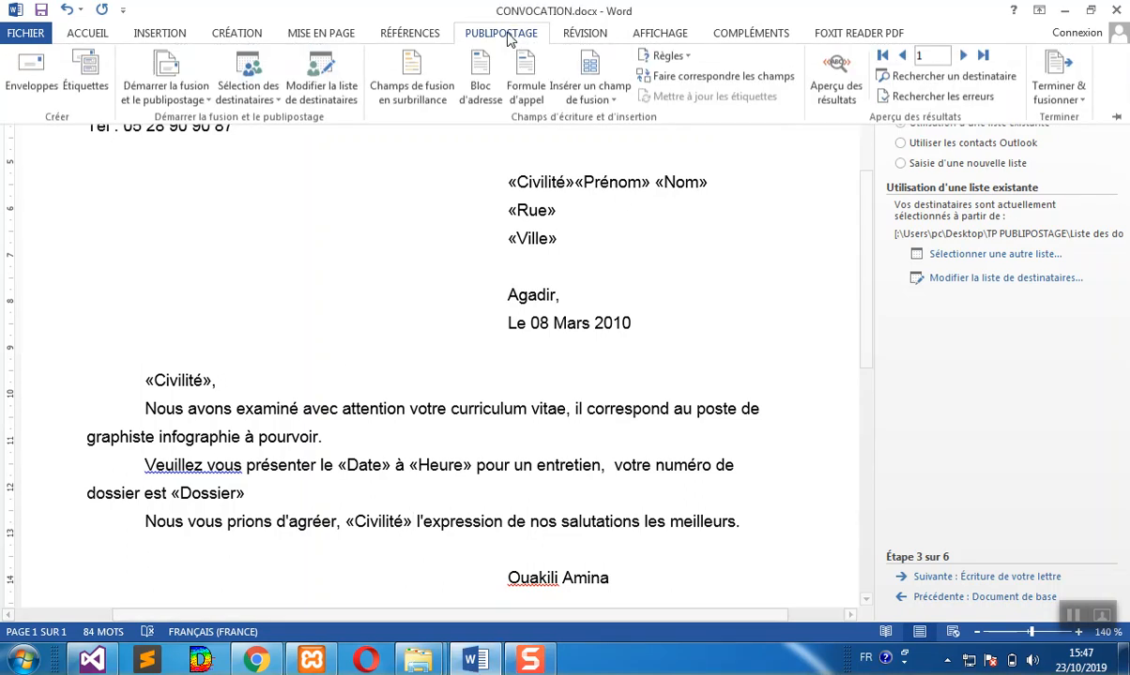
click(851, 75)
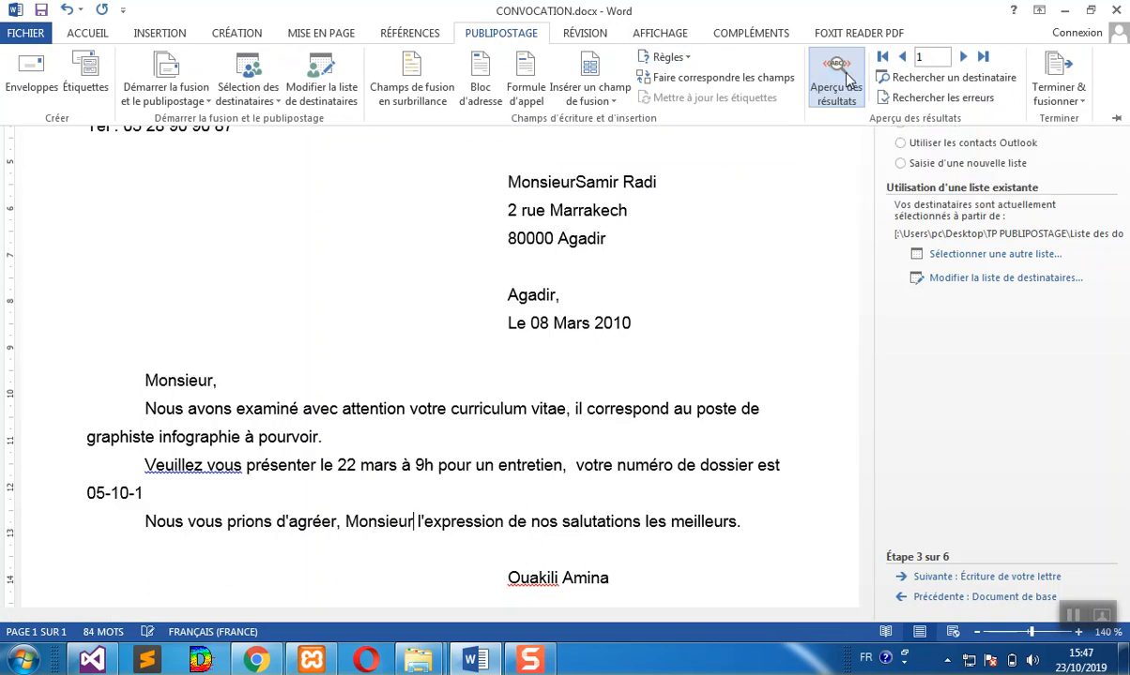
click(797, 185)
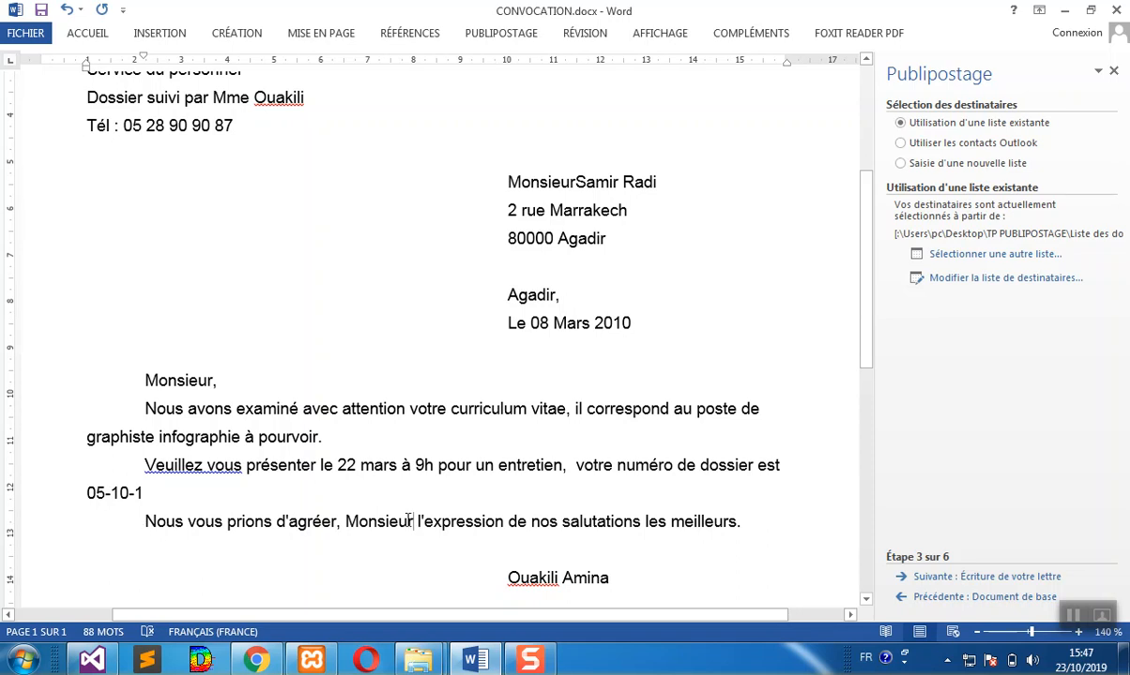
- Browse the previewed letters from the second to the fourth recipient, checking the merged fields in each
click(497, 33)
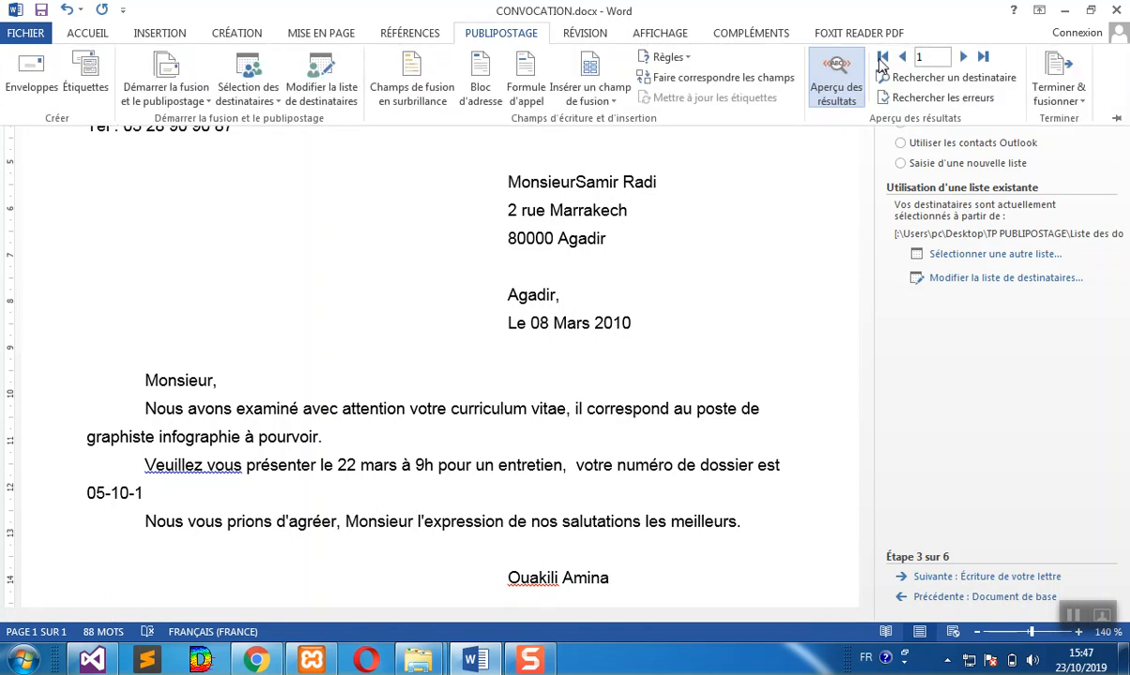
click(964, 58)
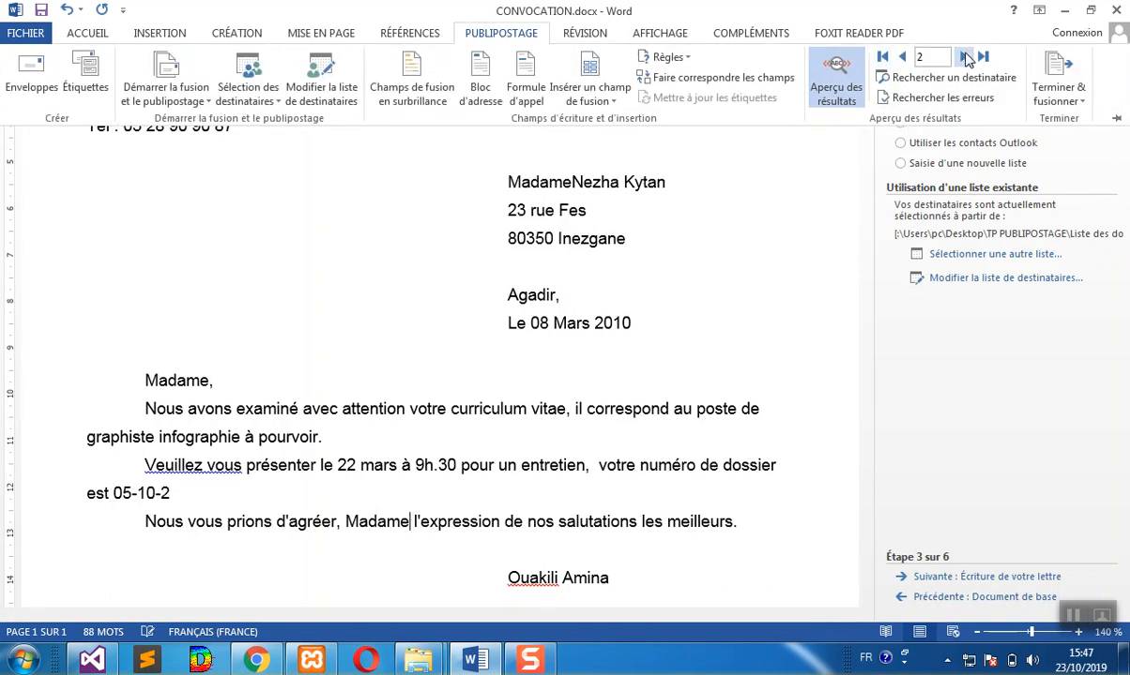
click(963, 58)
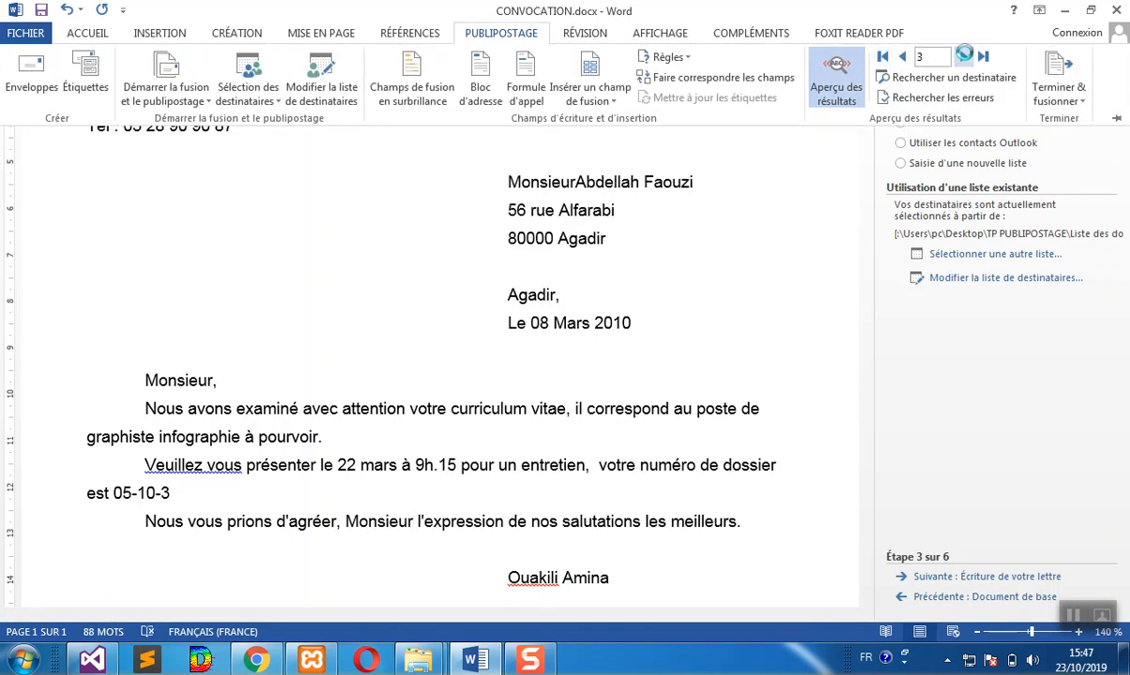
click(964, 57)
click(708, 248)
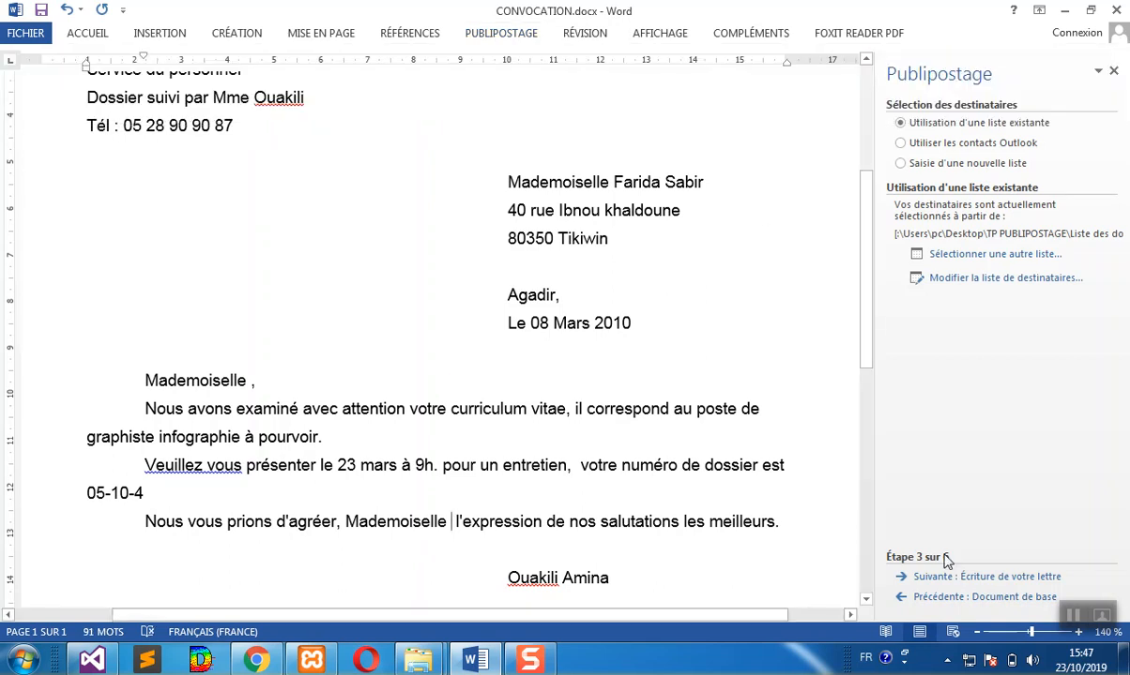
click(1072, 617)
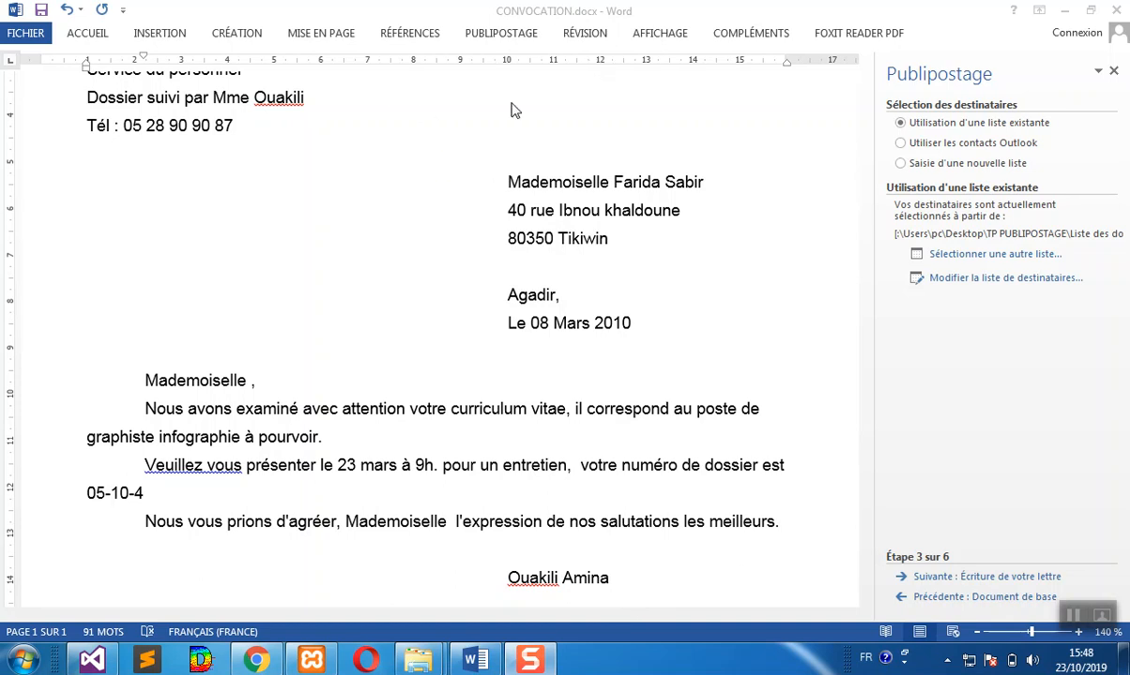
- Finish the mail merge by generating individual editable letters for all recipients in a new document
click(487, 39)
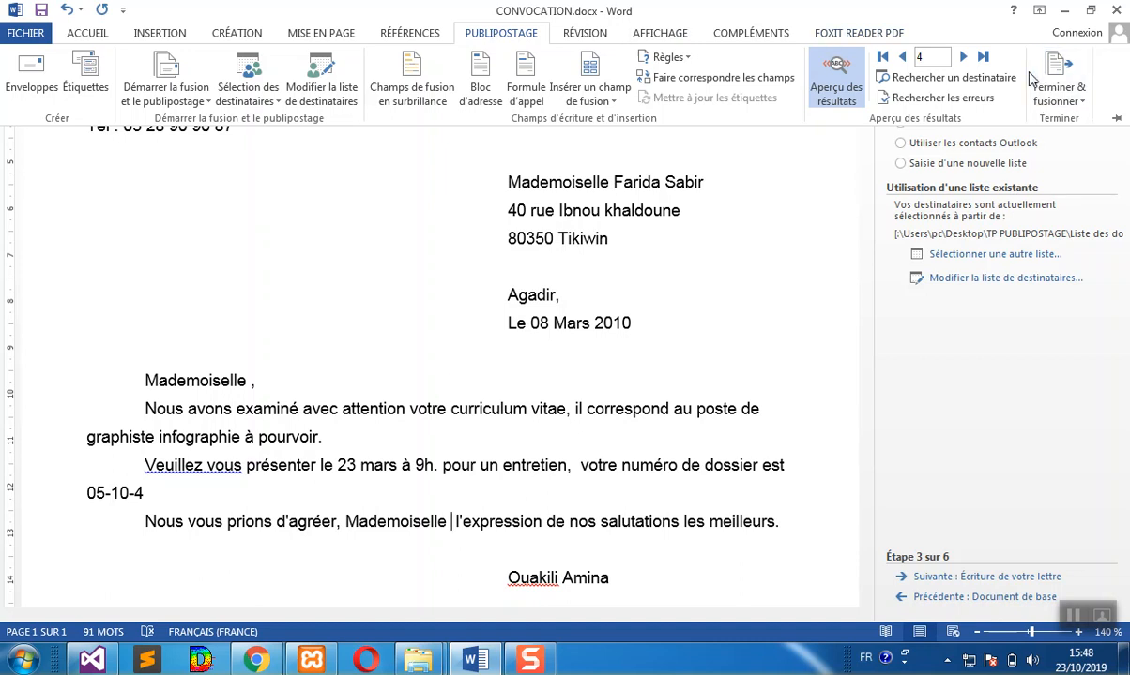
click(1058, 86)
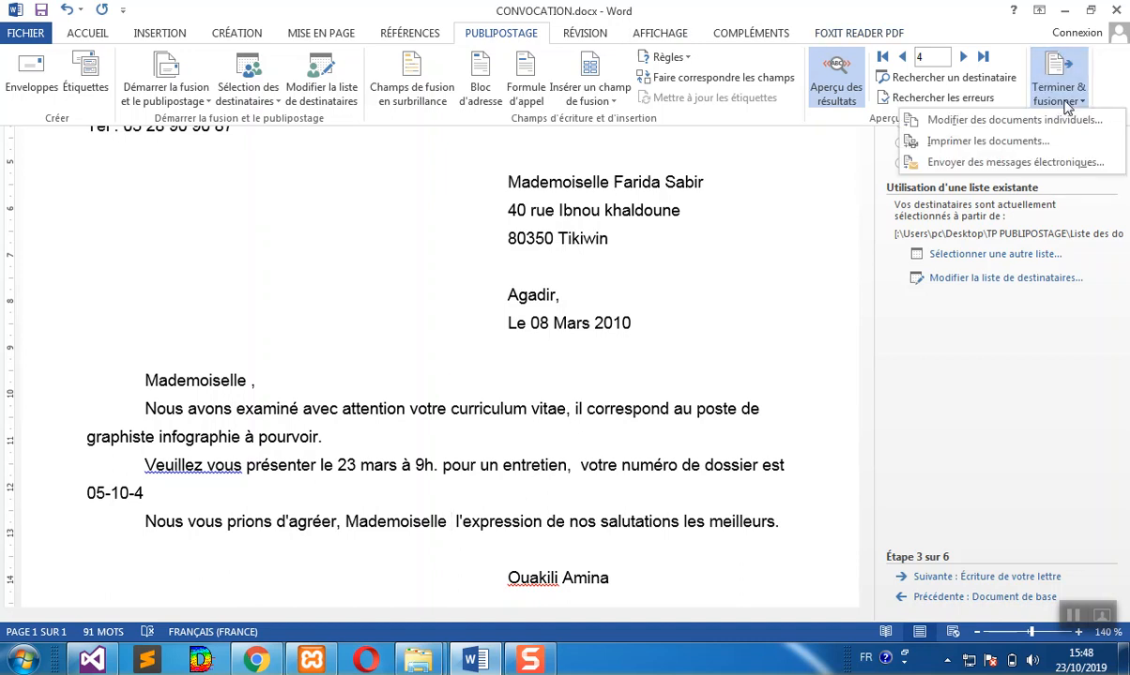
click(997, 124)
click(546, 362)
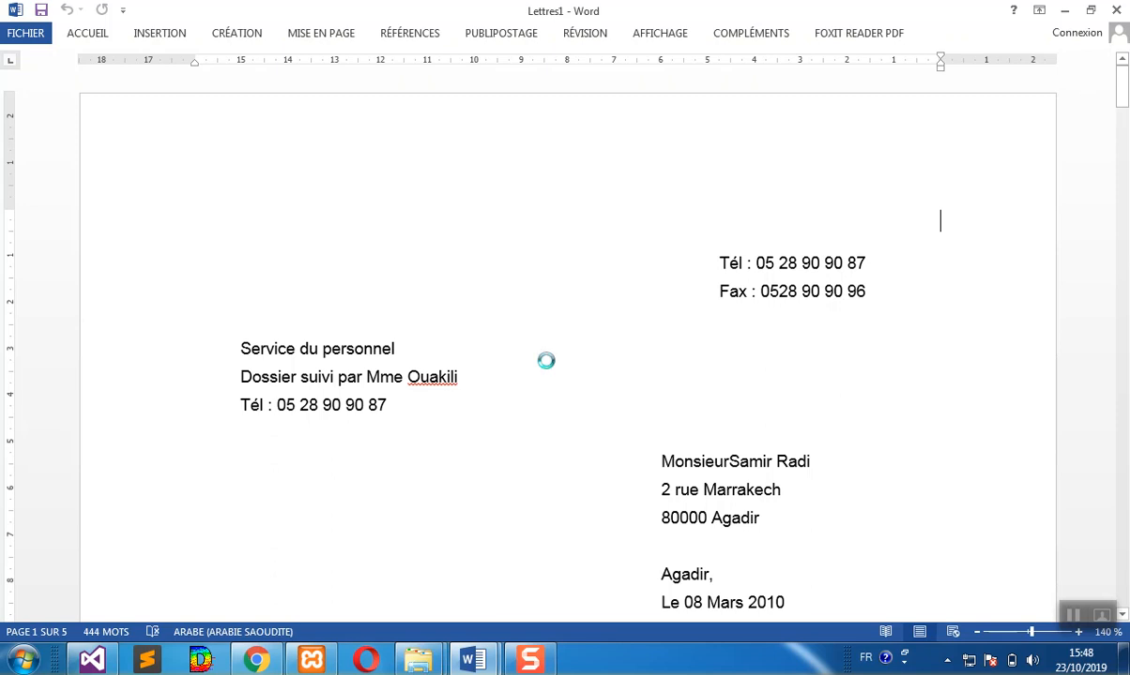
- Look through the merged letters from the first page to the last, checking each recipient's address, salutation and dossier number
click(904, 480)
click(1126, 619)
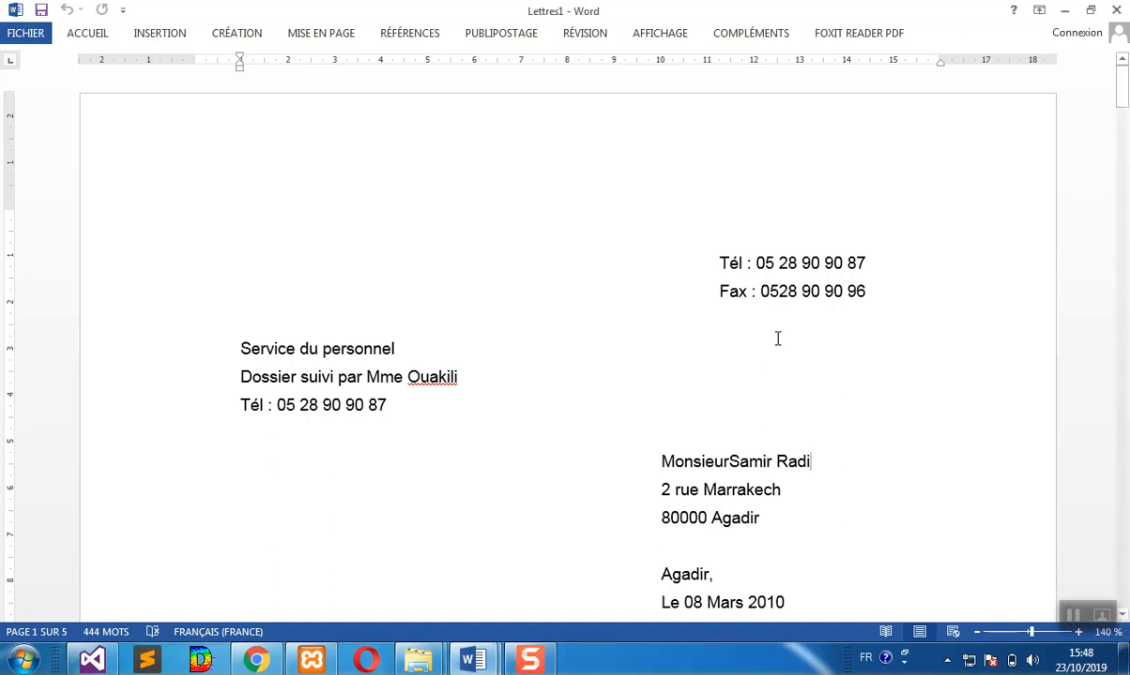
drag(777, 338, 778, 345)
key(Down)
key(Page_Down)
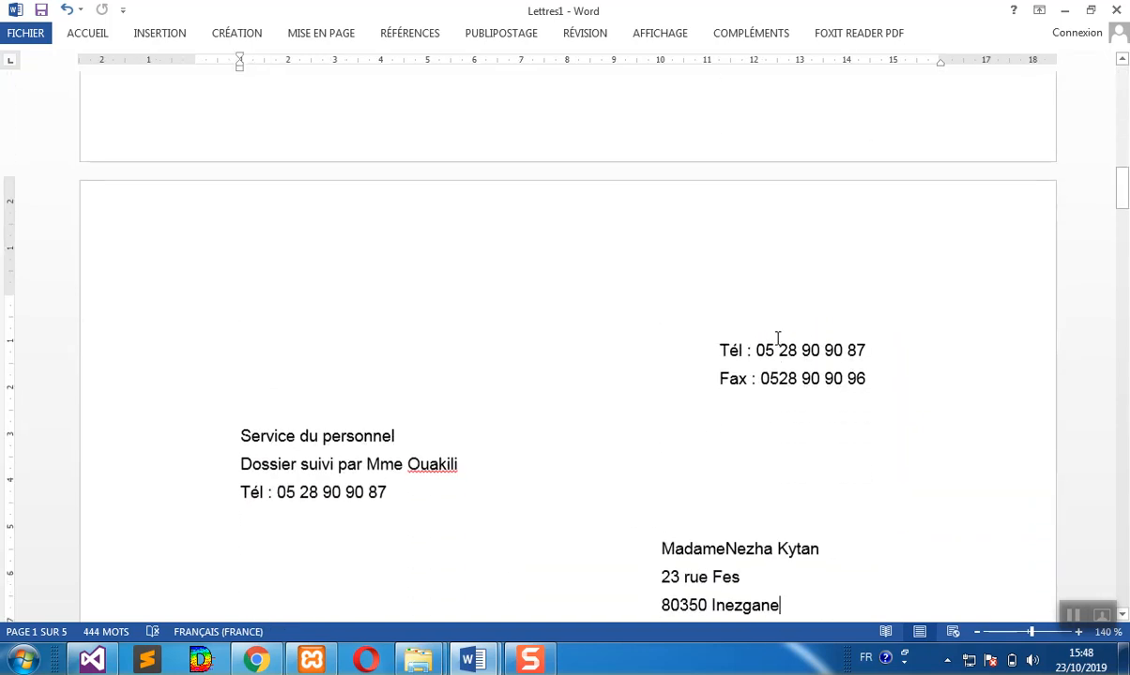
key(Down)
key(Down)
key(Down)
key(Down)
key(Down)
key(Down)
key(Down)
key(Down)
key(Down)
key(Down)
key(Down)
key(Down)
key(Down)
key(Down)
key(Down)
key(Down)
key(Down)
key(Down)
key(Down)
key(Down)
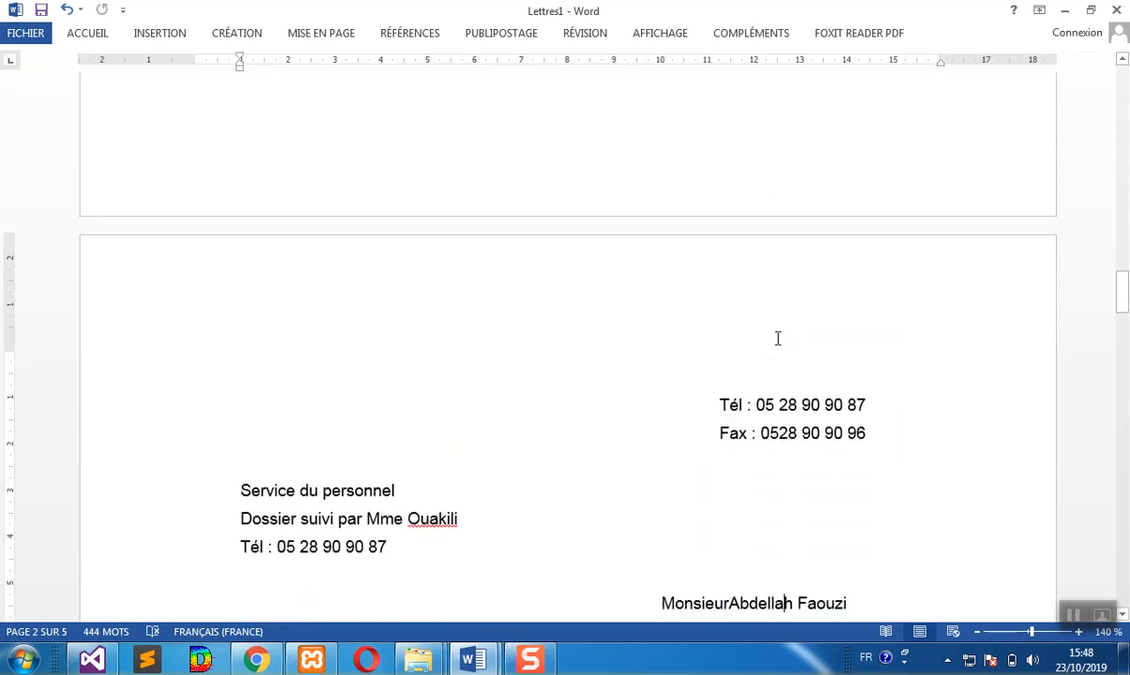
key(Down)
key(Down)
key(Down)
key(Down)
key(Down)
key(Down)
key(Down)
key(Down)
key(Down)
key(Down)
key(Down)
key(Down)
key(Down)
key(Down)
key(Down)
key(Down)
key(Down)
key(Down)
key(Down)
key(Down)
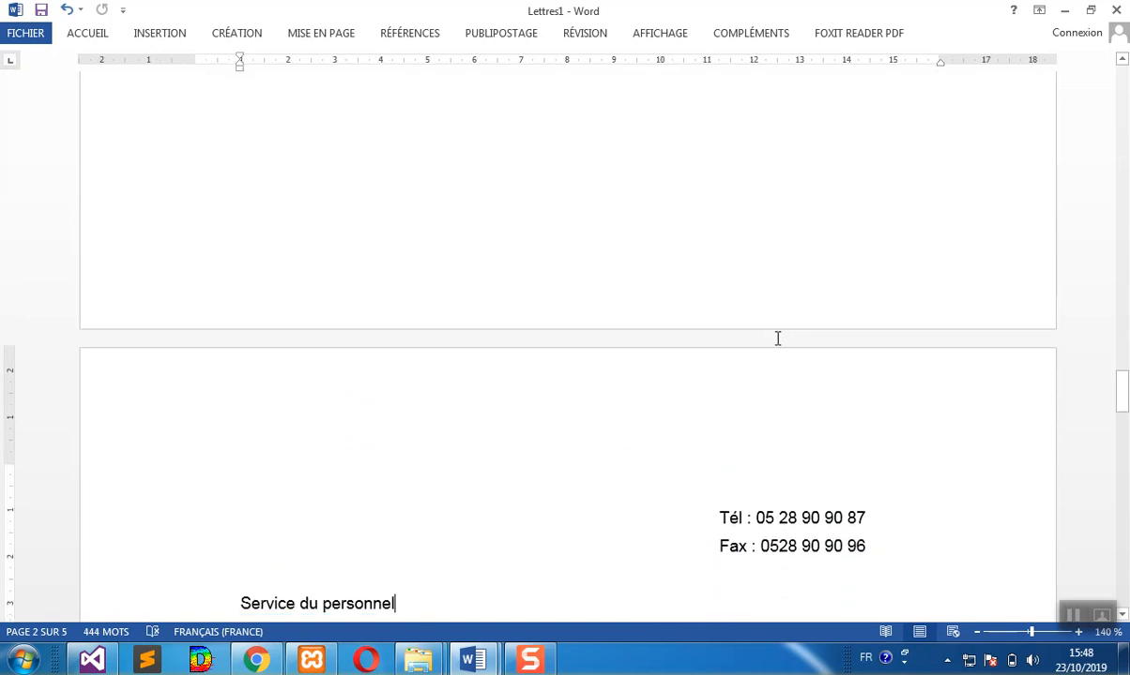
key(Down)
key(Down)
key(Down)
key(Down)
key(Down)
key(Down)
key(Down)
key(Down)
key(Down)
key(Down)
key(Down)
key(Down)
key(Down)
key(Down)
key(Down)
key(Down)
key(Down)
key(Down)
key(Down)
key(Down)
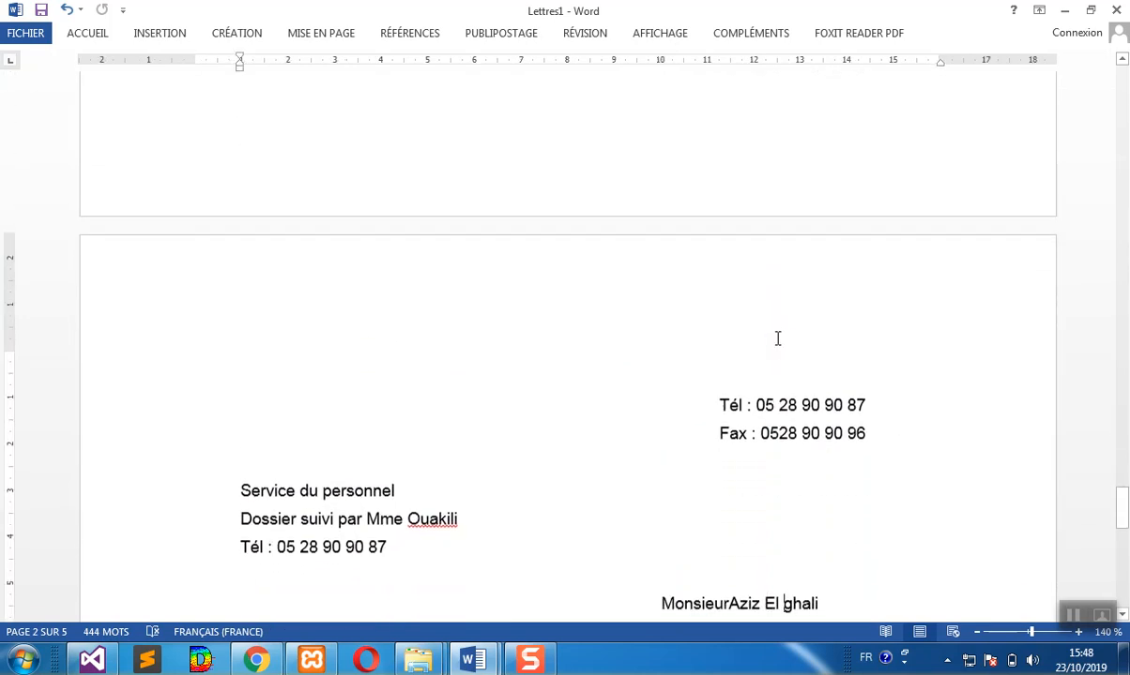
key(Down)
key(Down)
key(Down)
key(Down)
key(Down)
key(Down)
key(Down)
key(Down)
key(Down)
key(Down)
key(Down)
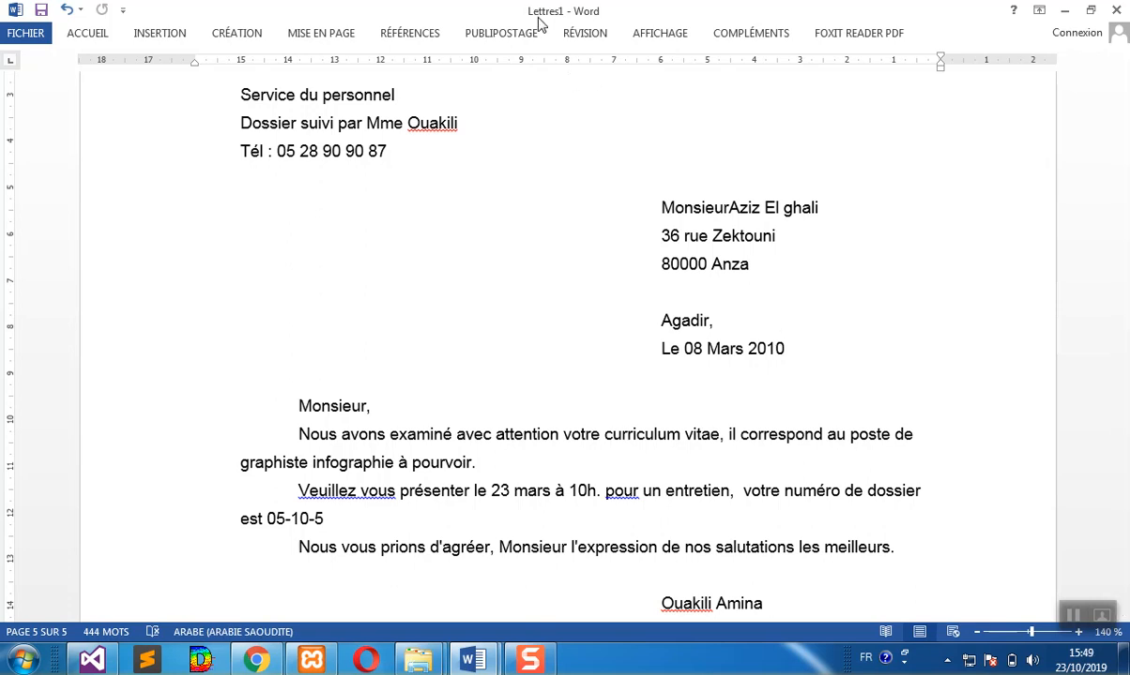
- Save the merged letters as RESULTATS.docx in the TP PUBLIPOSTAGE folder
click(26, 38)
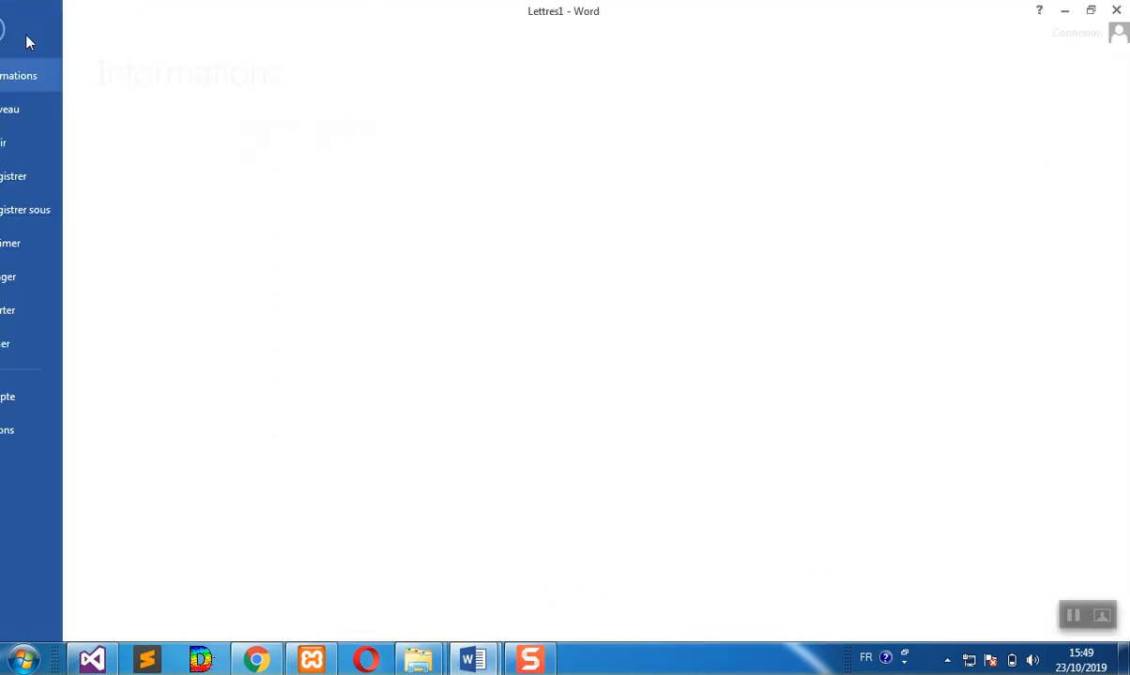
click(59, 214)
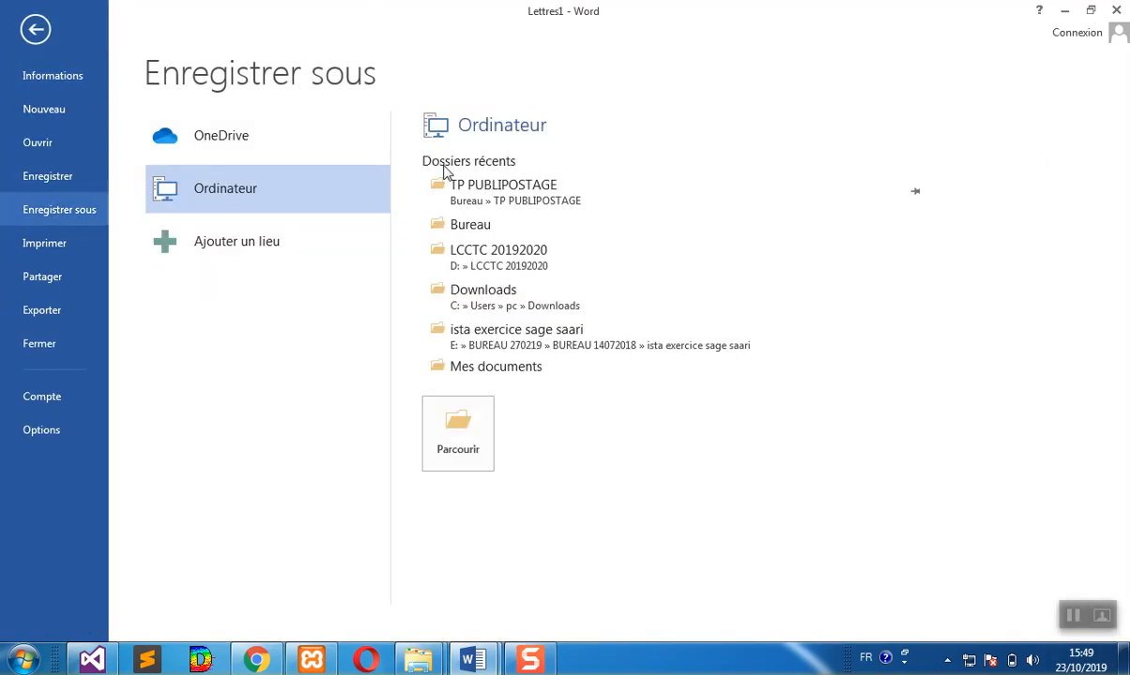
click(477, 190)
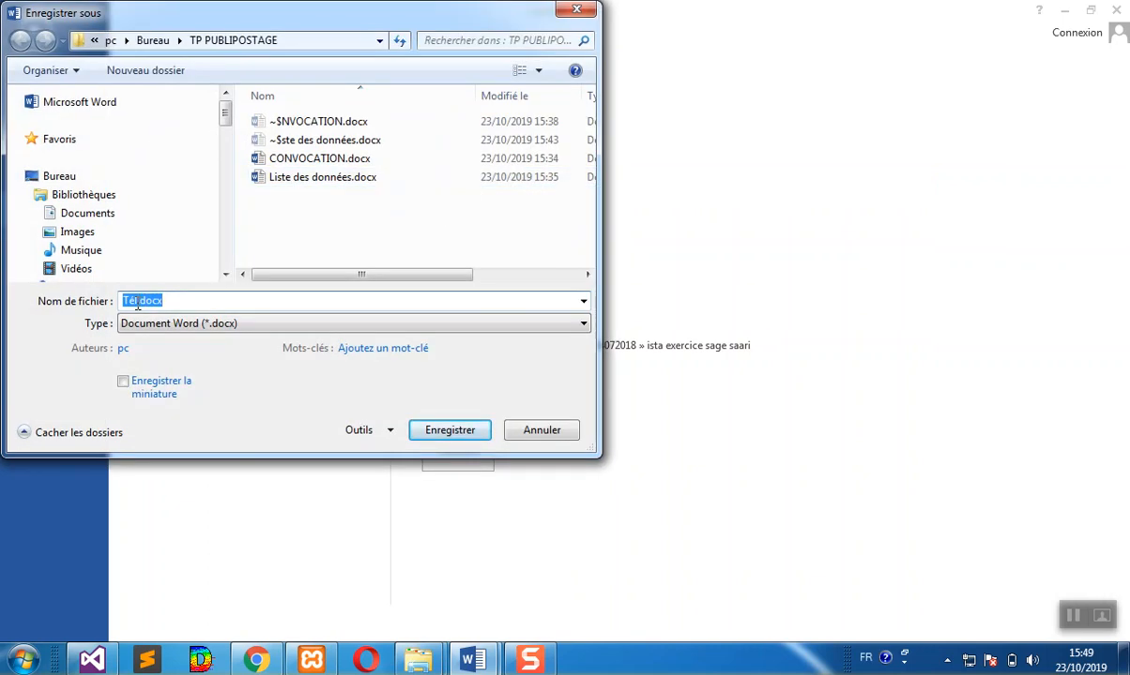
text(ESULTATS)
click(441, 431)
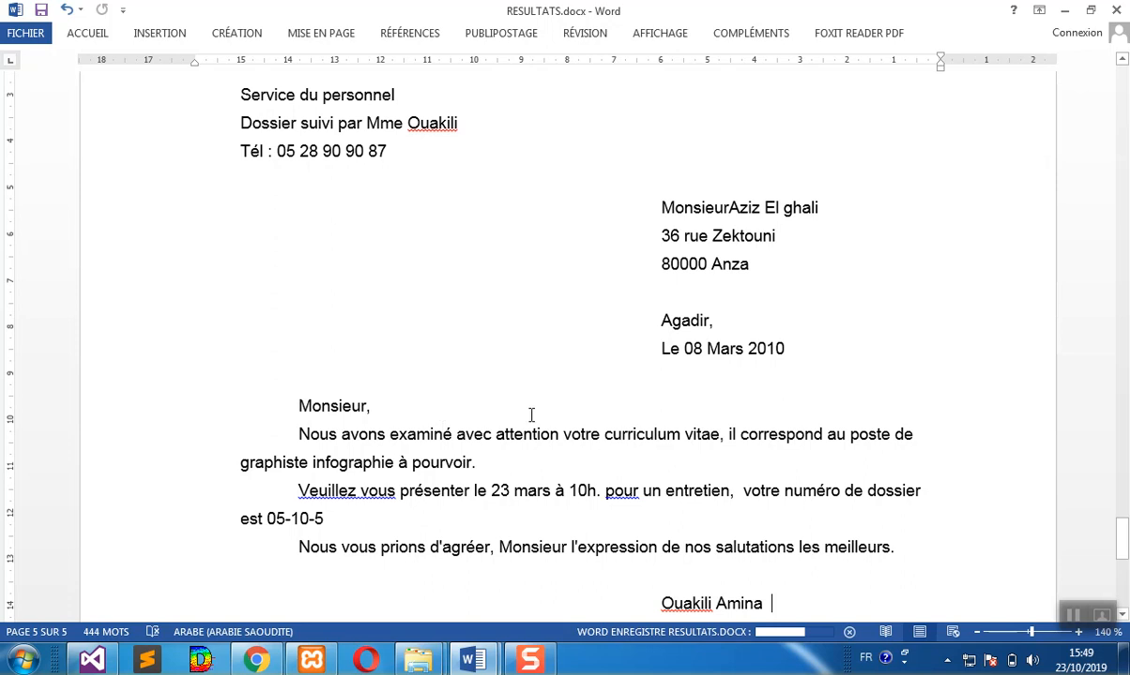